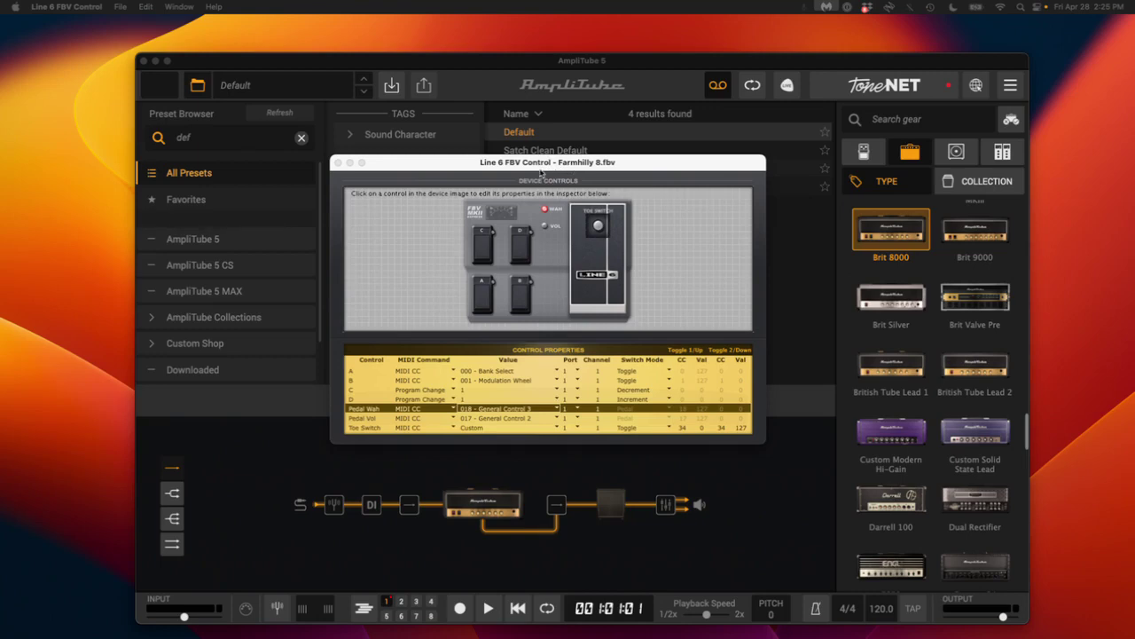
# - Keep footswitch A on MIDI CC in FBV Control, then return to AmpliTube's Brit 8000 amp
pyautogui.moveTo(485, 169); pyautogui.dragTo(483, 162)
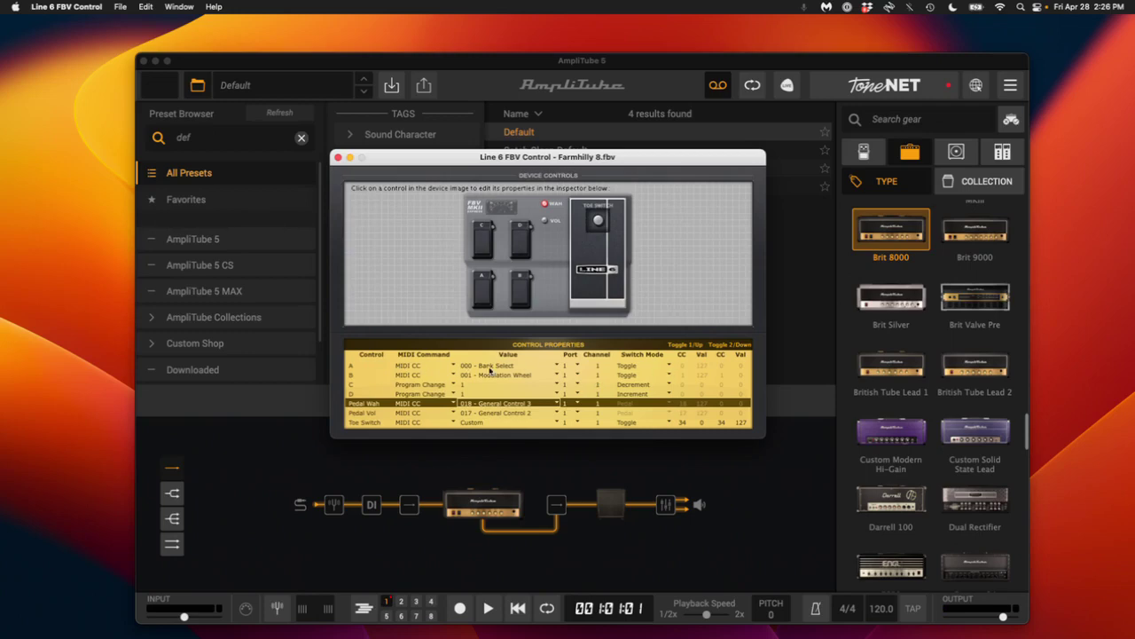
pyautogui.click(408, 369)
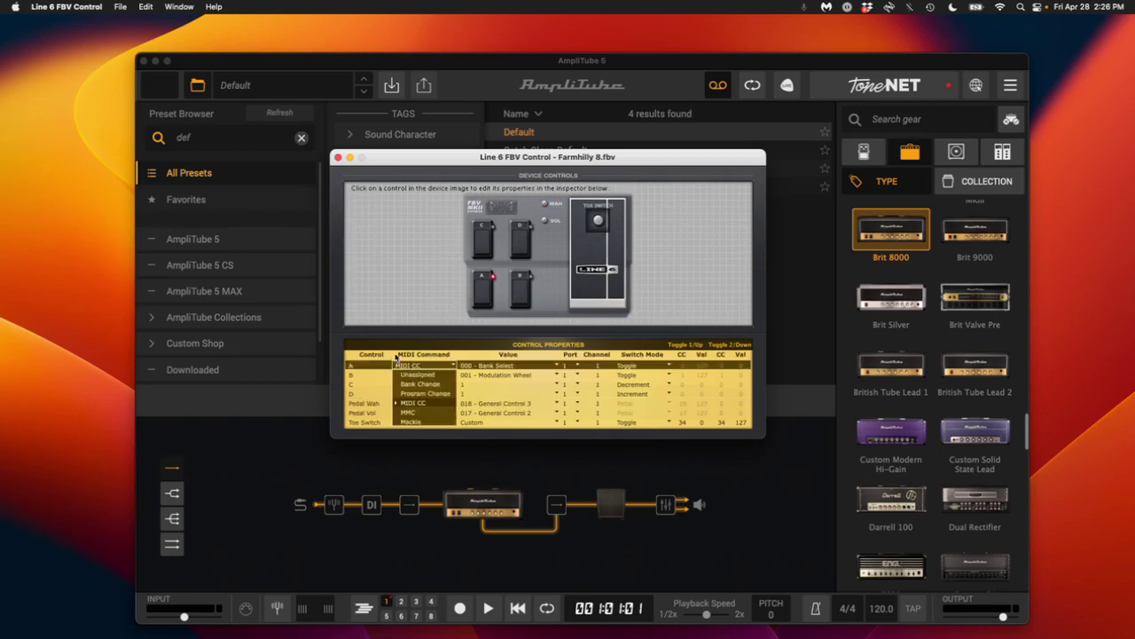
pyautogui.click(411, 366)
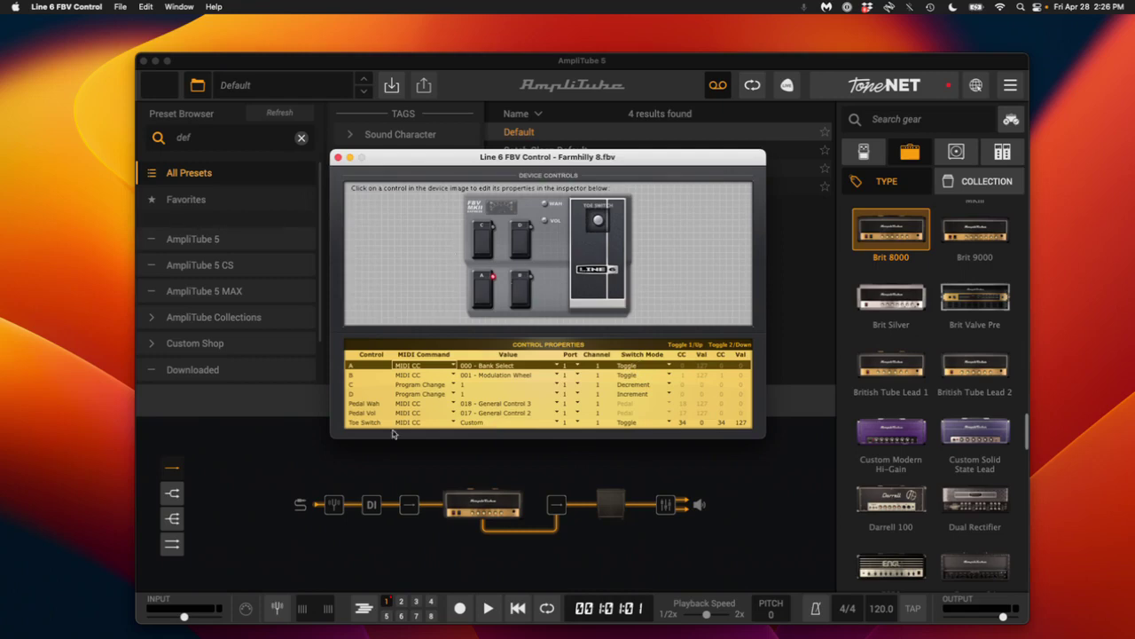
pyautogui.click(349, 451)
# - Insert a Phazer10 pedal from the Stomp category before the Brit 8000 amp
pyautogui.click(511, 505)
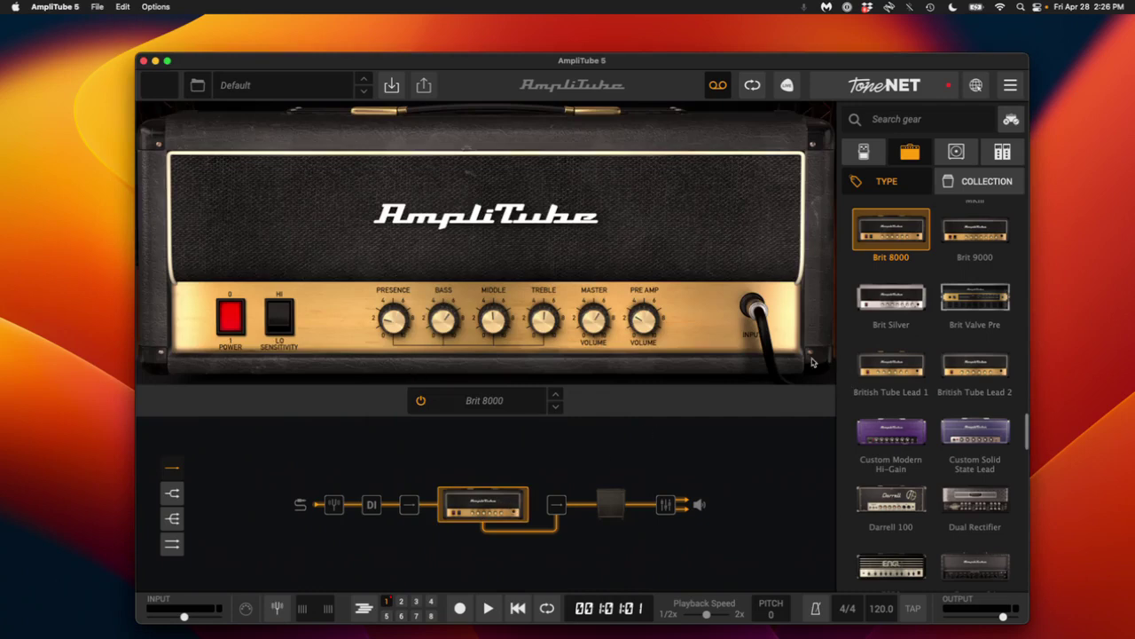
pyautogui.click(860, 160)
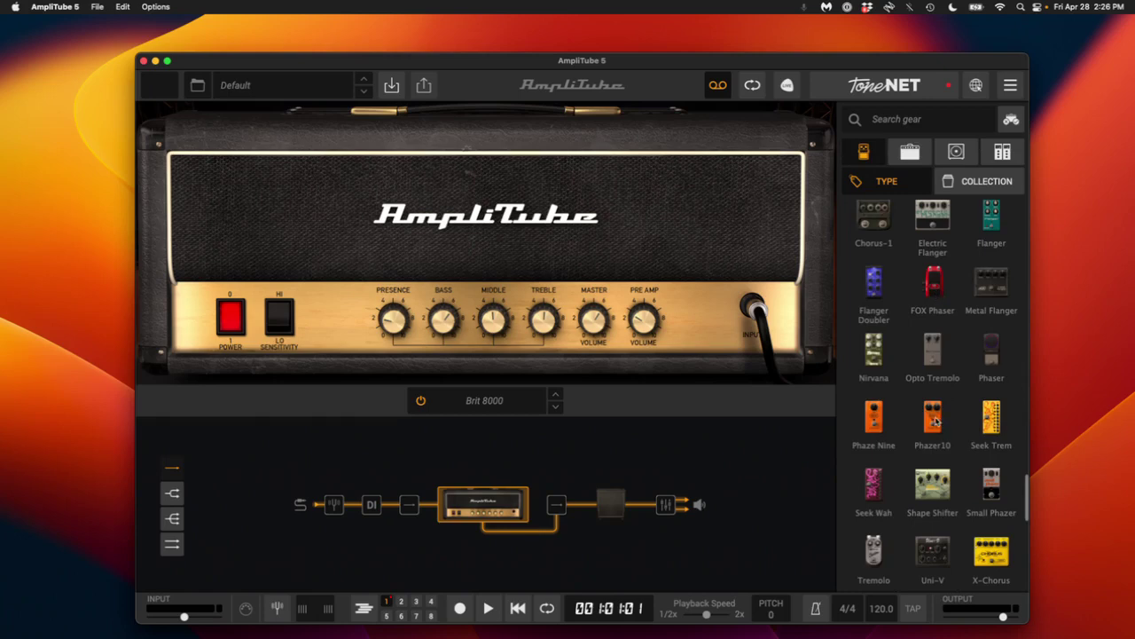
pyautogui.moveTo(940, 420); pyautogui.dragTo(425, 504)
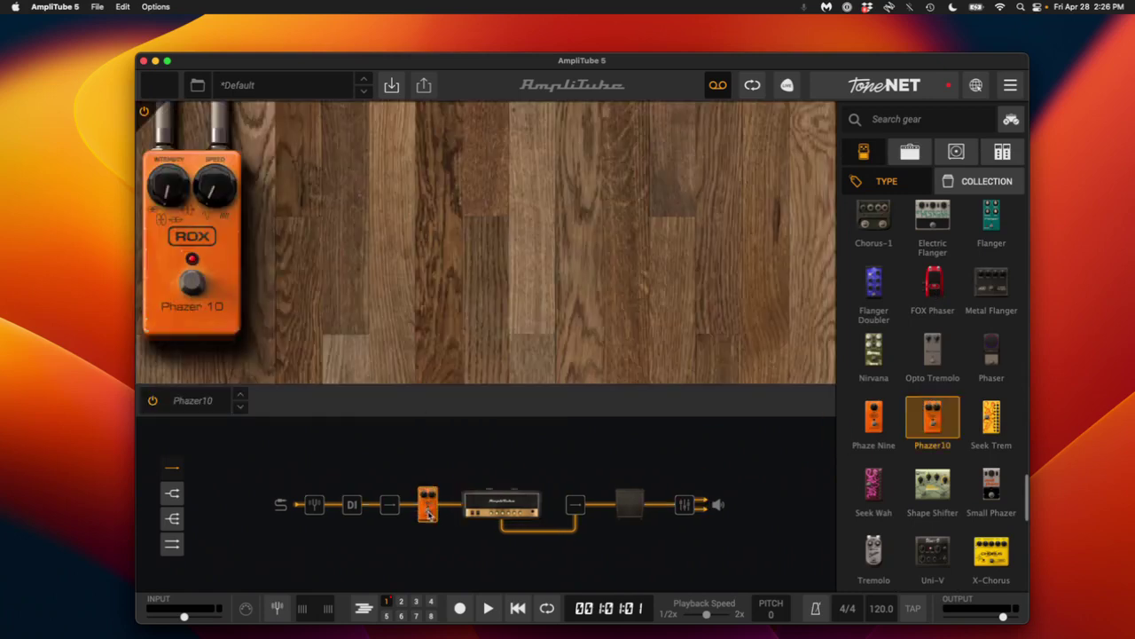
# - Put Phazer10's bypass into MIDI learn with Assign MIDI > Bypass > Learn Bypass
pyautogui.rightClick(195, 282)
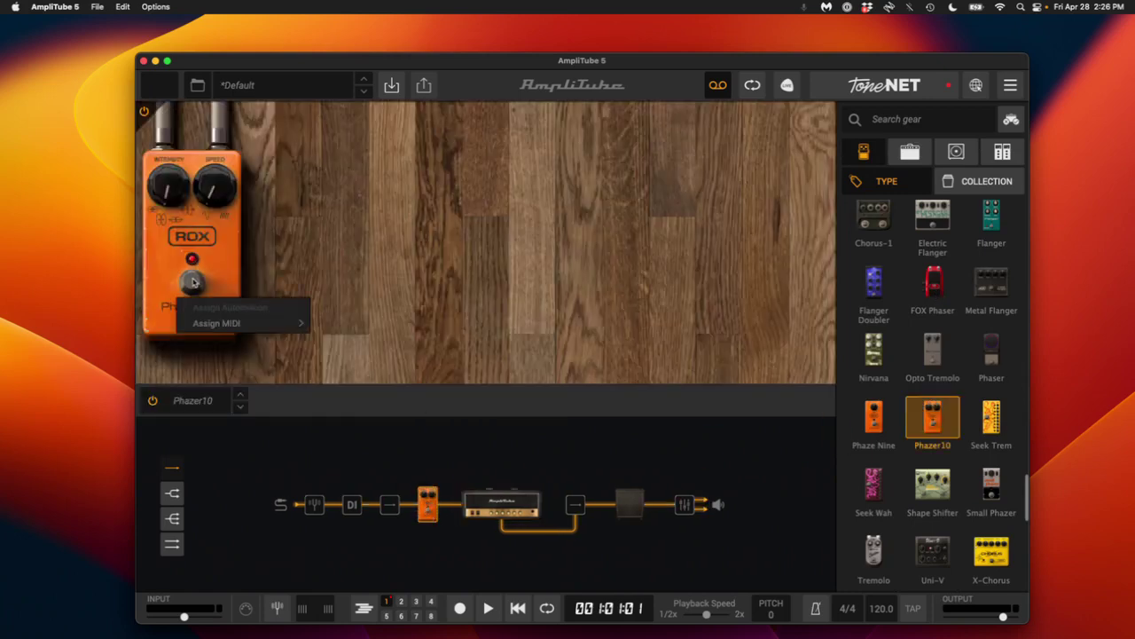
pyautogui.moveTo(300, 325)
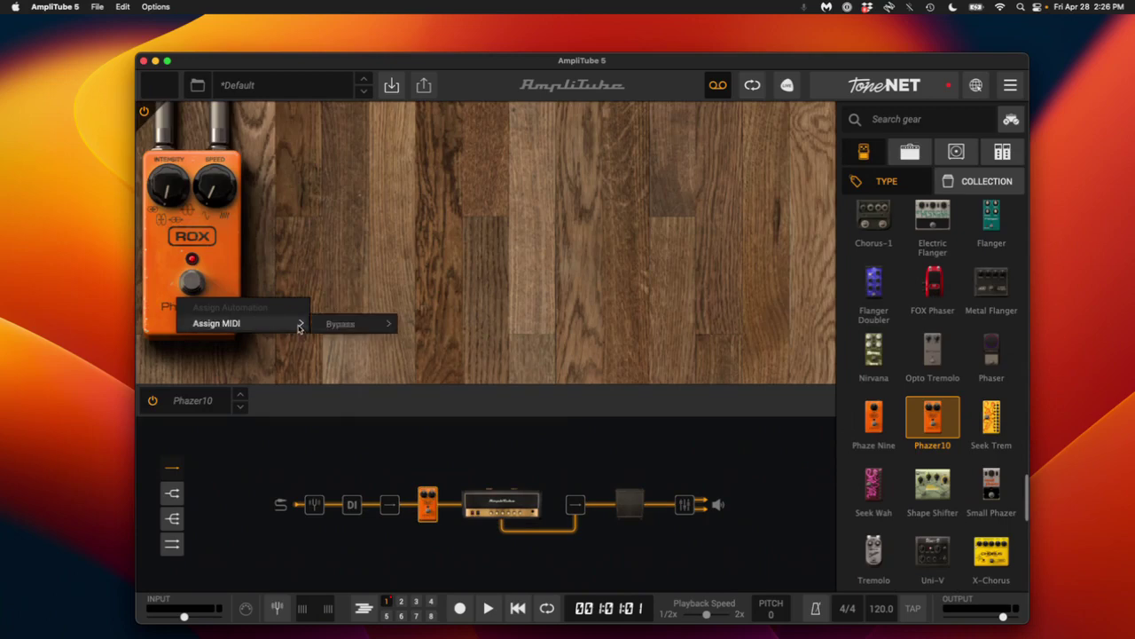
pyautogui.moveTo(337, 325)
pyautogui.click(421, 331)
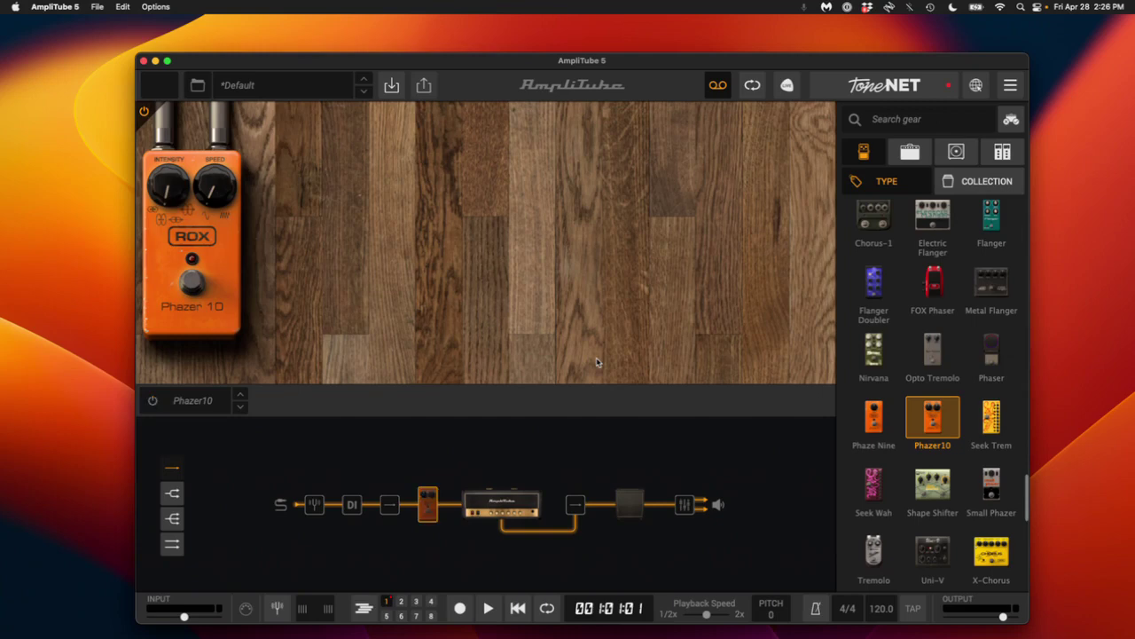
# - Add Seek Trem after Phazer10, MIDI-learn its bypass, and scroll the gear list up to EQ
pyautogui.moveTo(990, 424); pyautogui.dragTo(350, 272)
pyautogui.rightClick(280, 248)
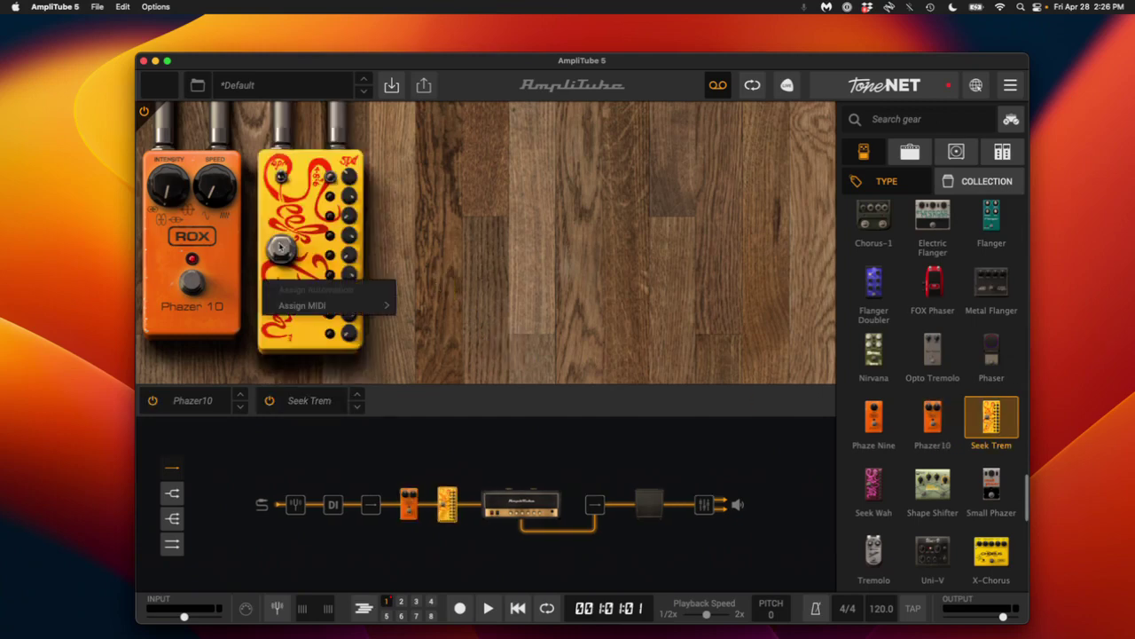
pyautogui.moveTo(337, 304)
pyautogui.moveTo(447, 309)
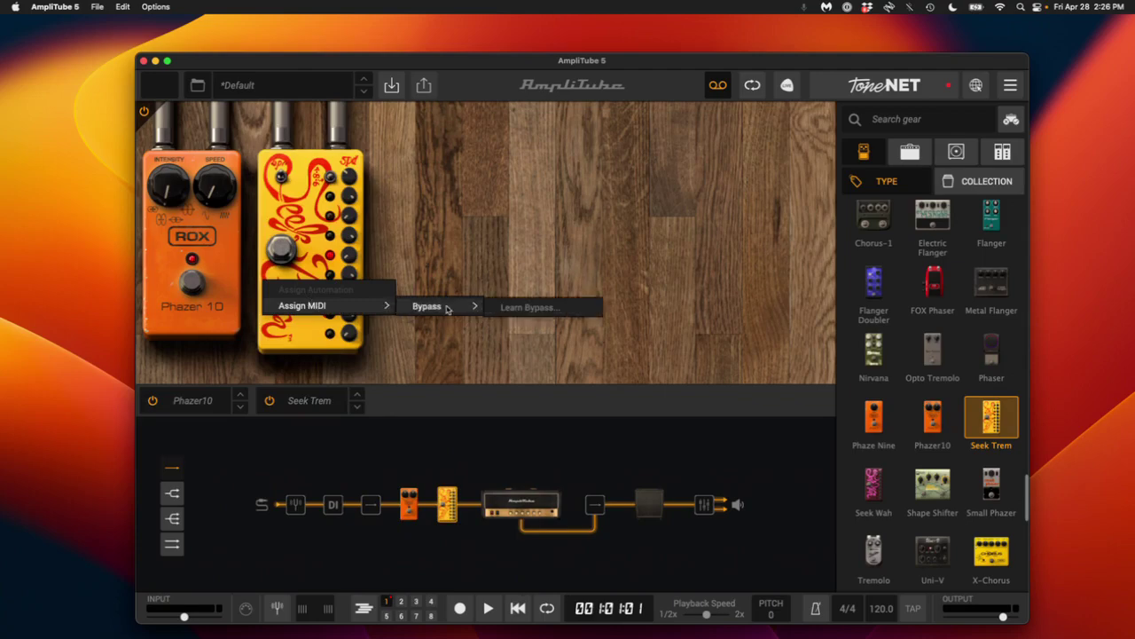
pyautogui.click(527, 306)
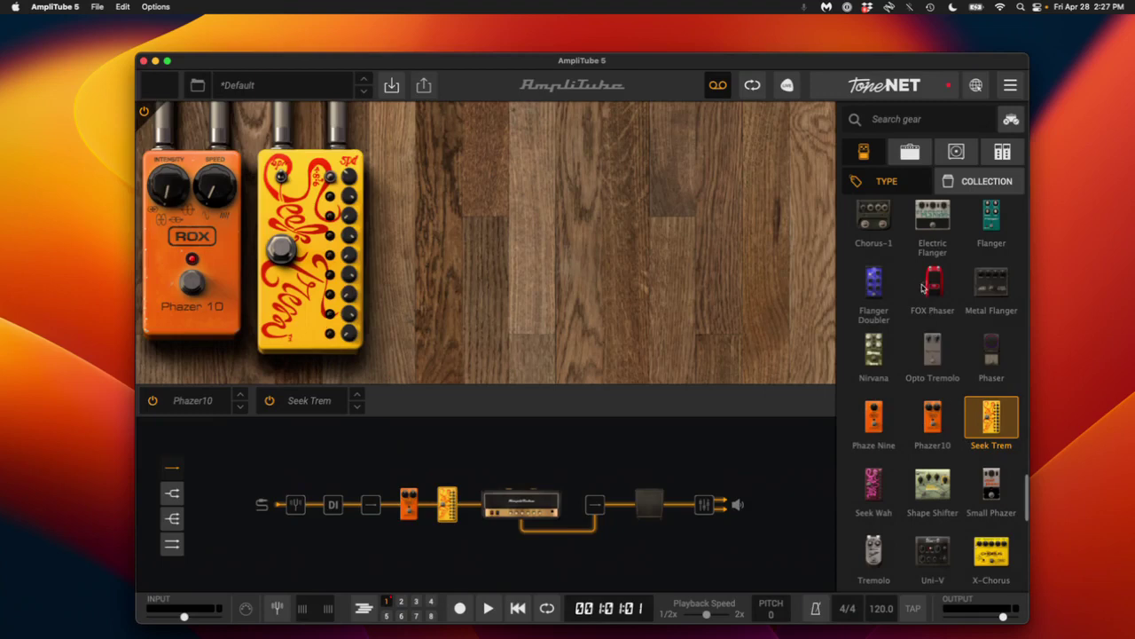
pyautogui.scroll(-5, 919, 277)
pyautogui.scroll(10, 917, 273)
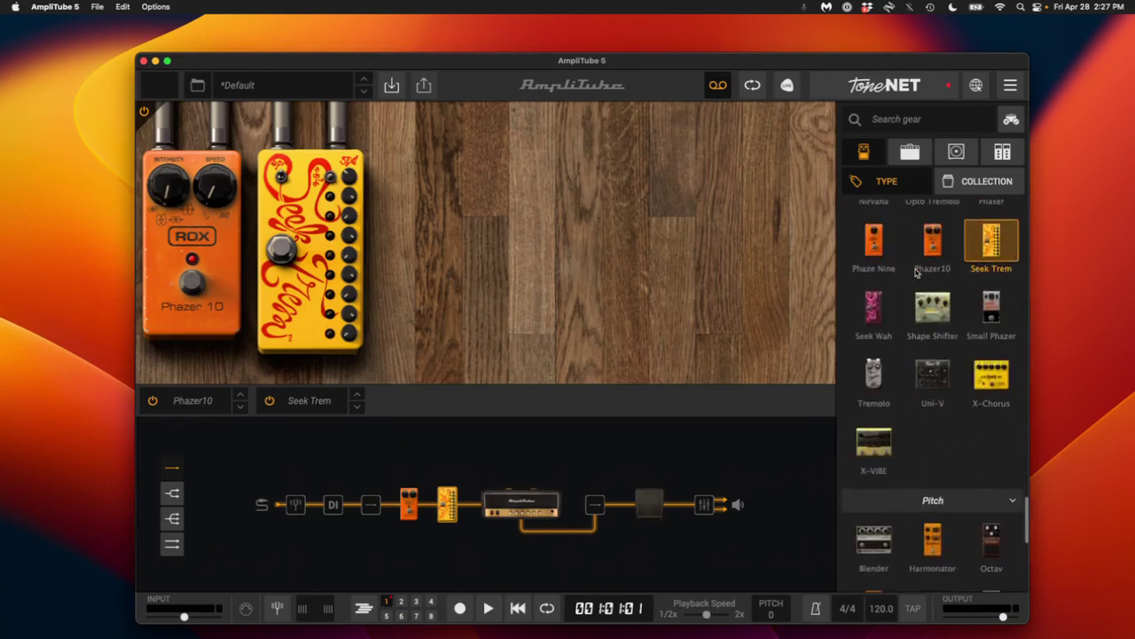
pyautogui.scroll(10, 917, 273)
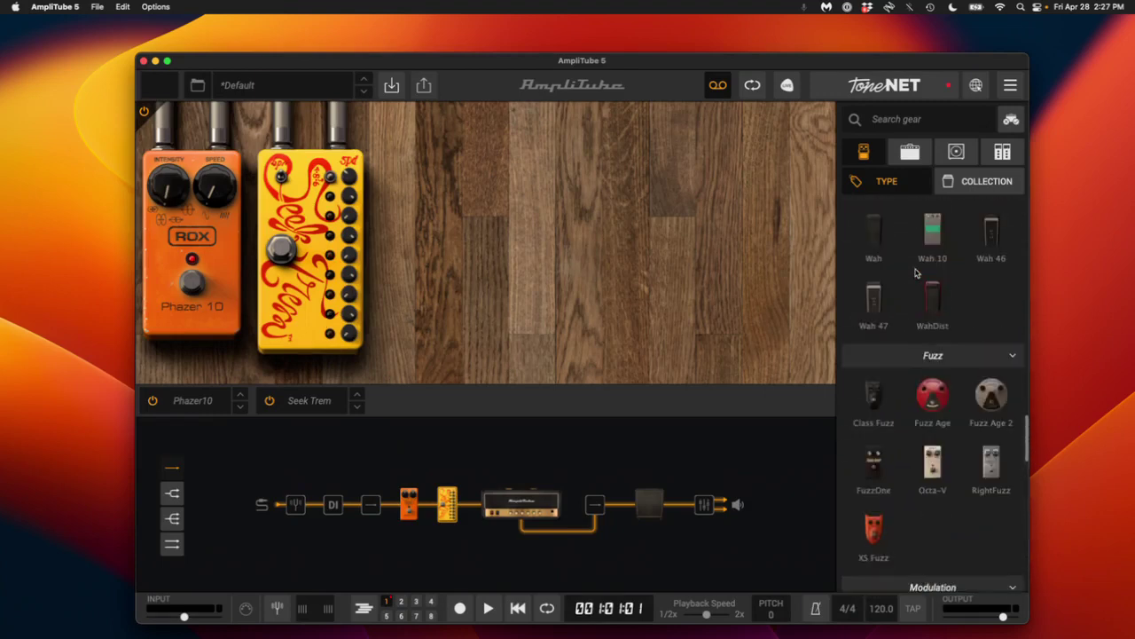
pyautogui.scroll(6, 917, 274)
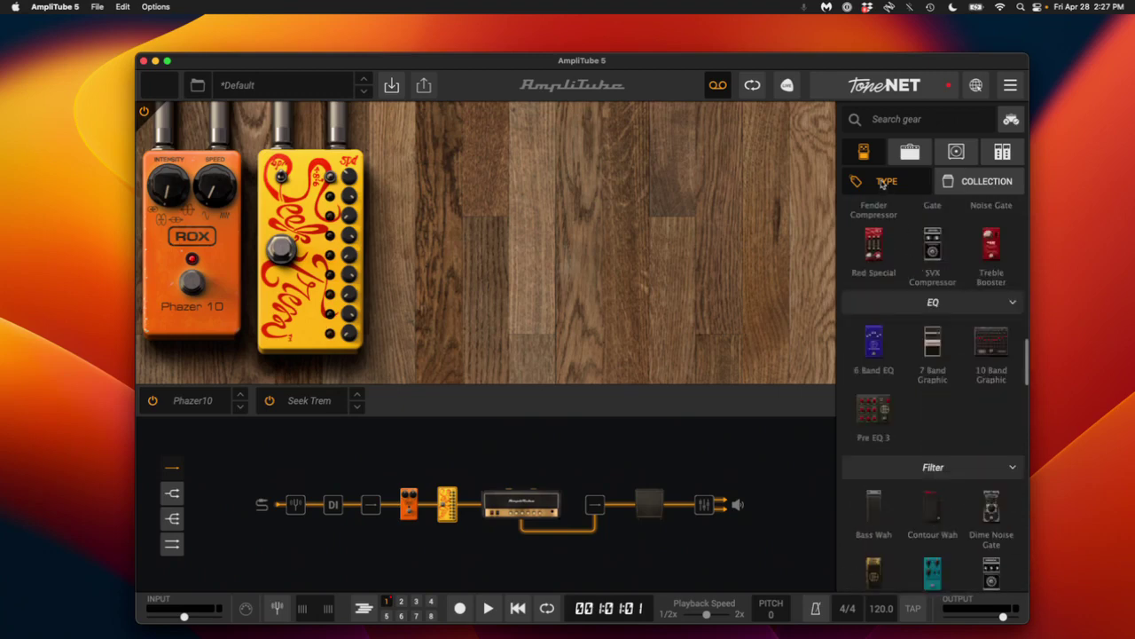
# - Place the 7 Band Graphic EQ after Seek Trem and MIDI-learn its bypass from an FBV footswitch
pyautogui.moveTo(933, 350); pyautogui.dragTo(409, 295)
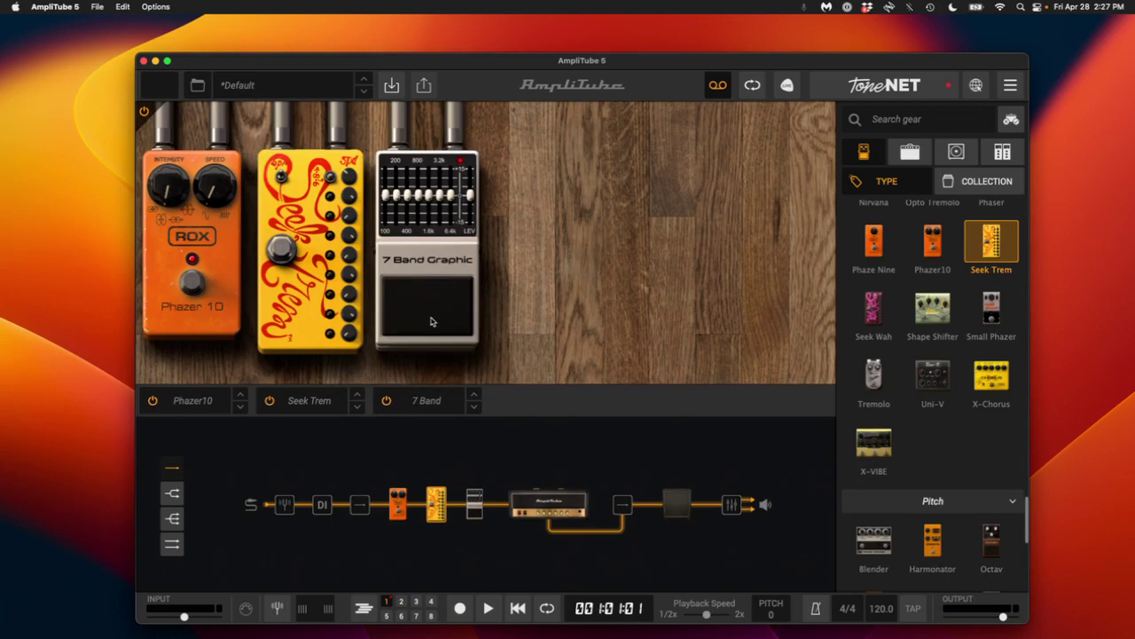
pyautogui.rightClick(432, 321)
pyautogui.moveTo(462, 390)
pyautogui.moveTo(524, 390)
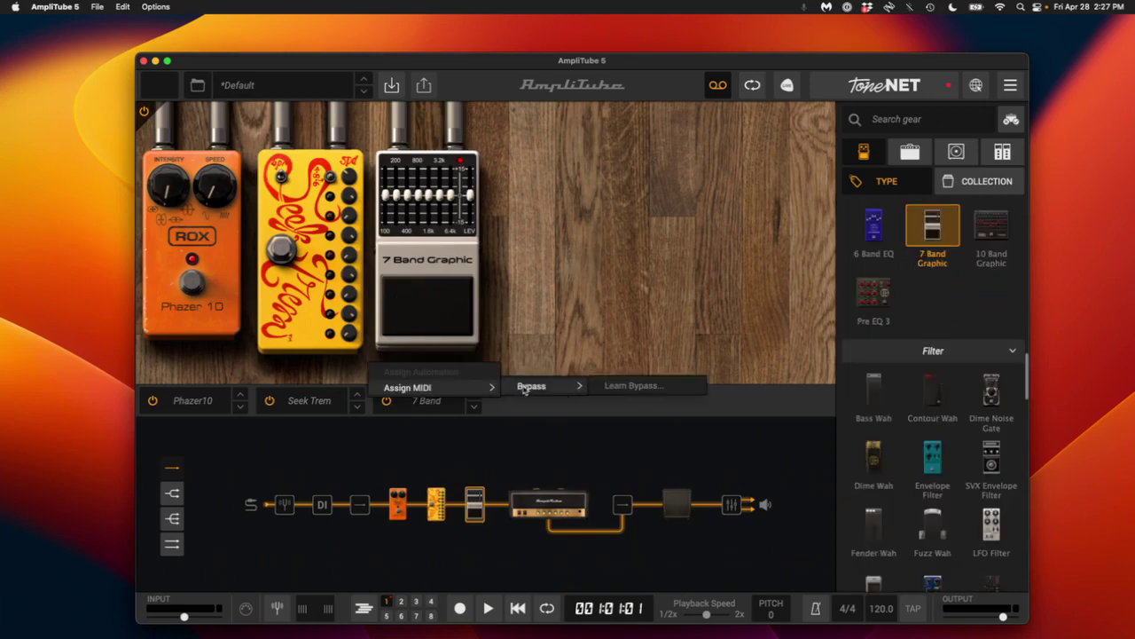
pyautogui.click(643, 385)
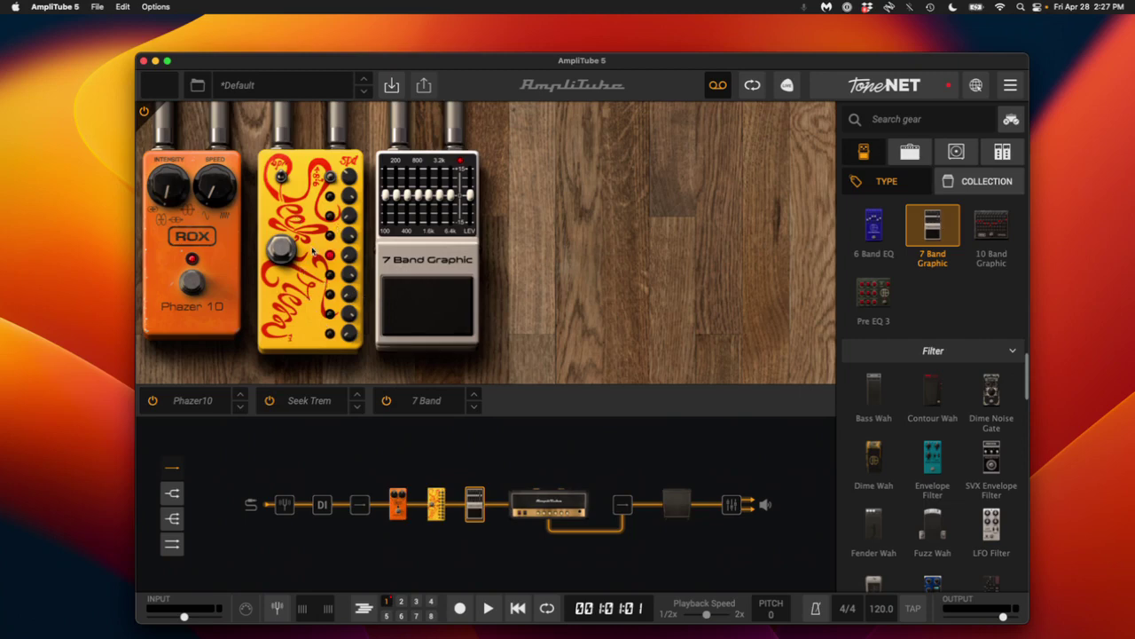
# - Set the 7 Band Graphic Bypass preset mapping's Min to 100%, inverting it, and confirm
pyautogui.click(1010, 86)
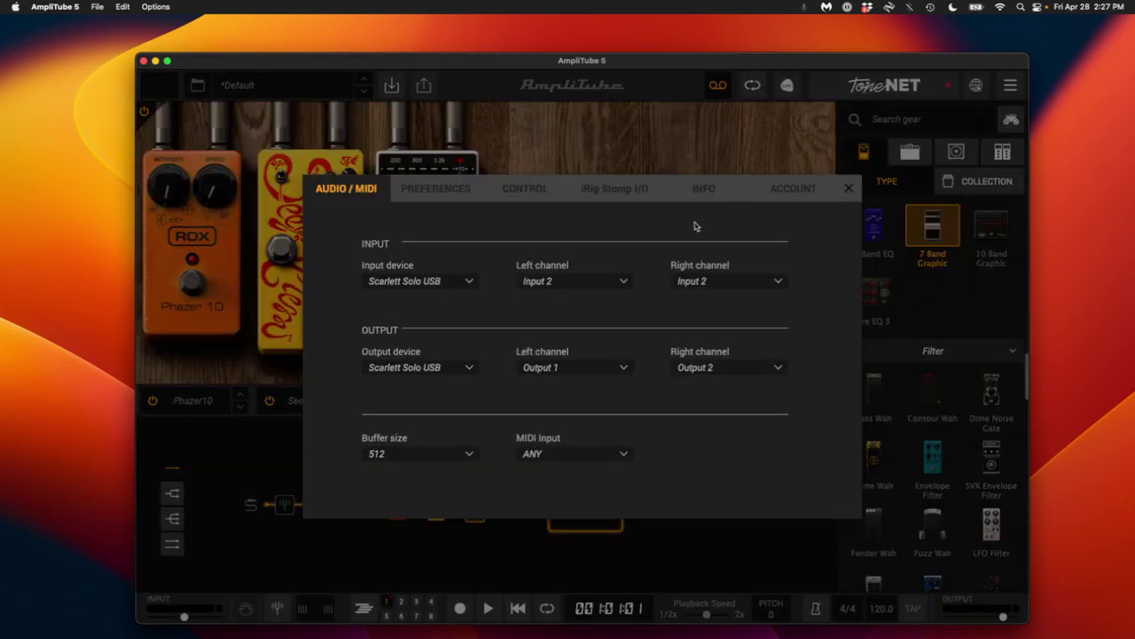
pyautogui.click(523, 189)
pyautogui.click(465, 233)
pyautogui.click(490, 246)
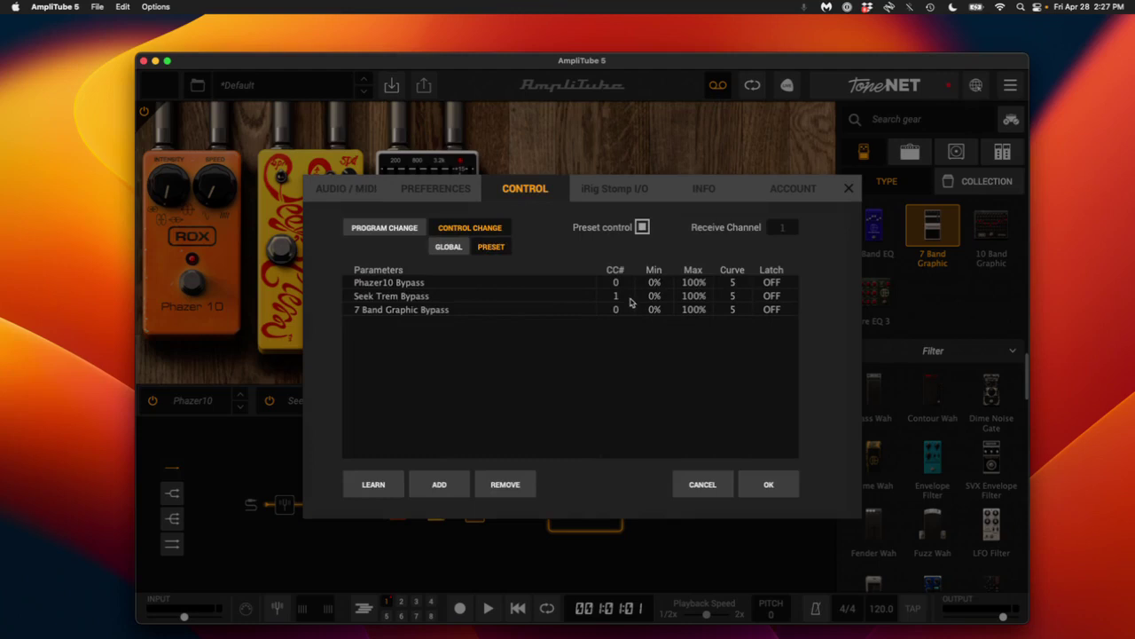
pyautogui.moveTo(654, 312); pyautogui.dragTo(617, 4)
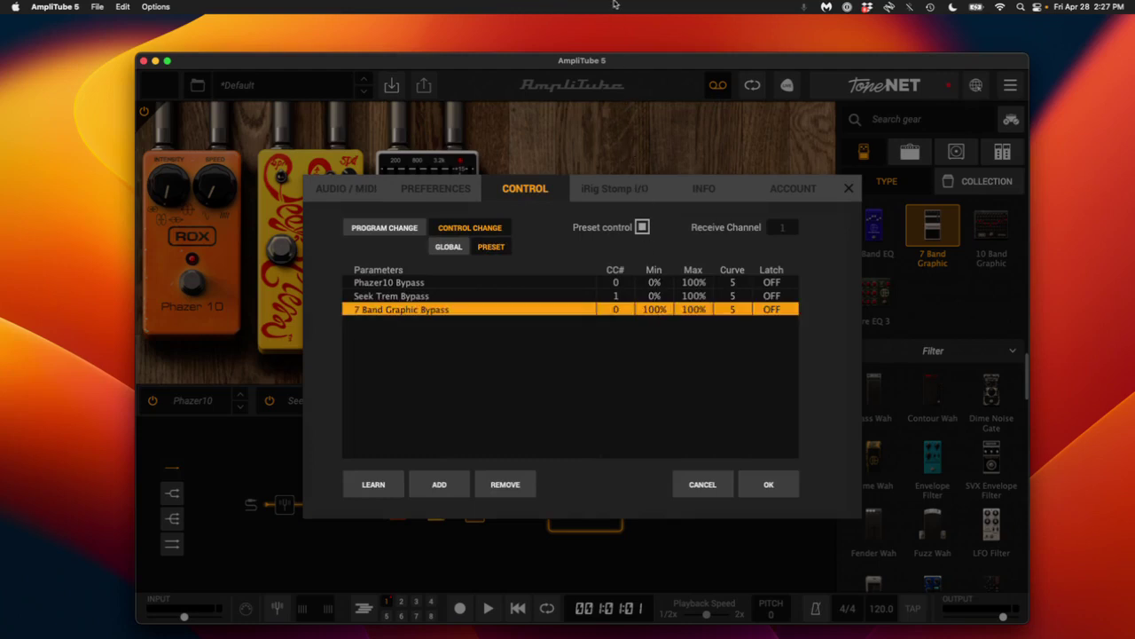
pyautogui.moveTo(710, 309); pyautogui.dragTo(758, 627)
pyautogui.click(781, 483)
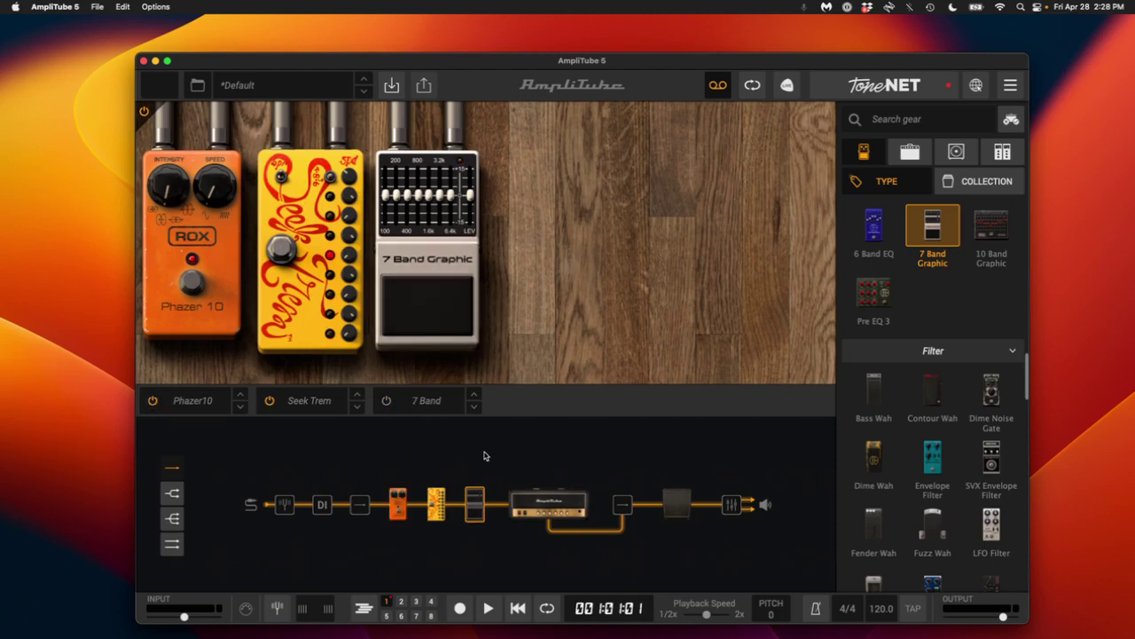
# - Change the 7 Band Graphic Bypass mapping's CC number in the preset Control Change list, then switch to FBV Control
pyautogui.click(1010, 86)
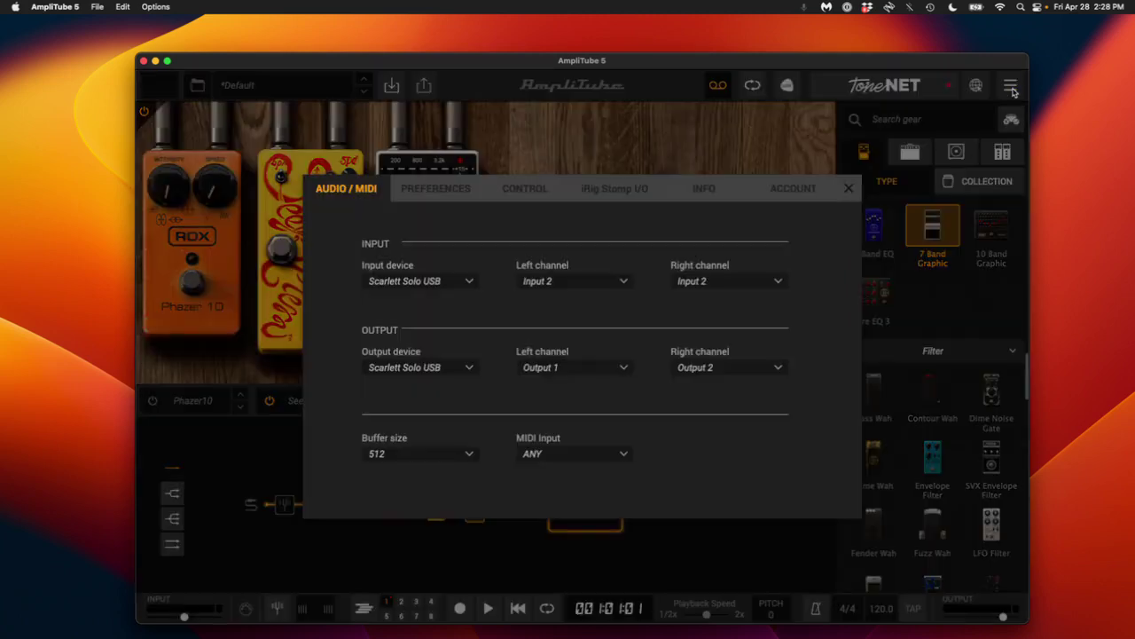
pyautogui.click(460, 191)
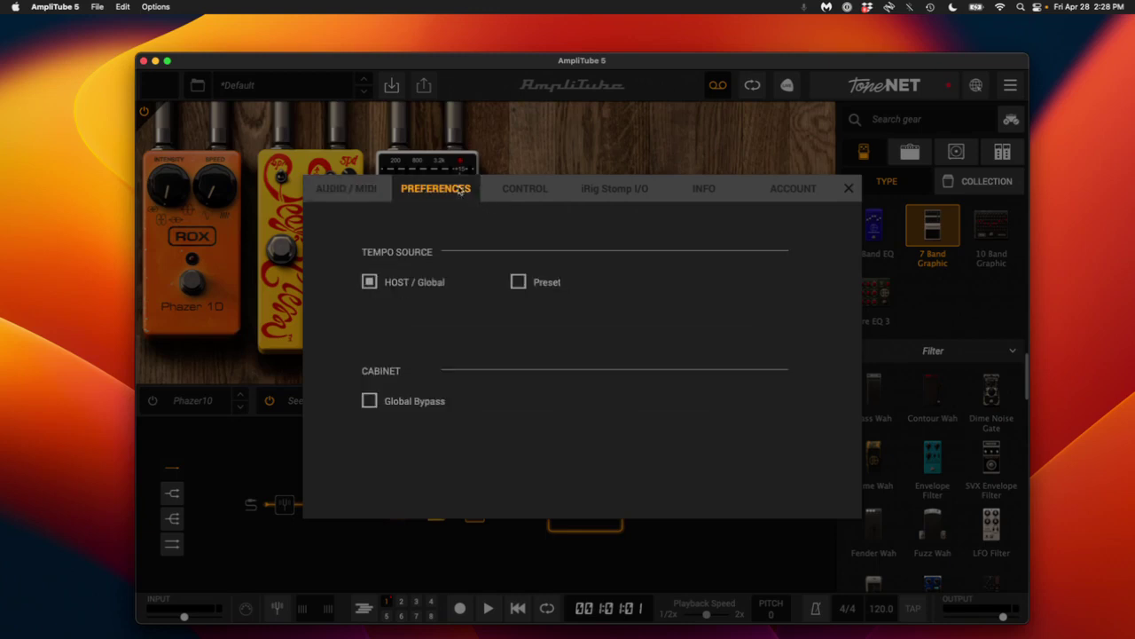
pyautogui.click(512, 194)
pyautogui.click(488, 229)
pyautogui.click(497, 247)
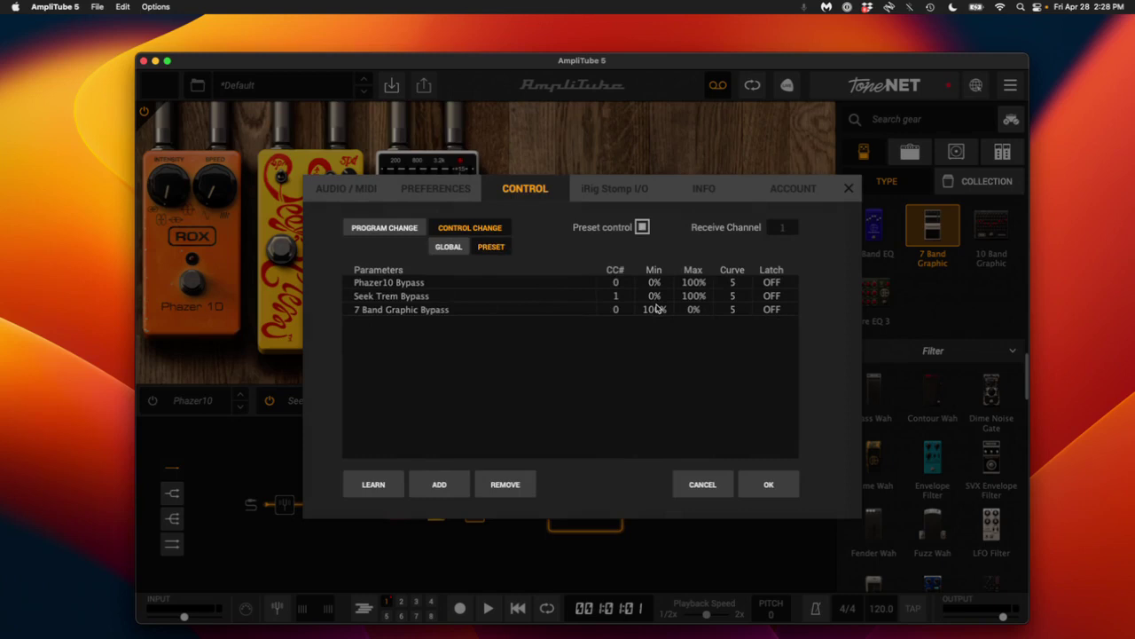
pyautogui.click(620, 313)
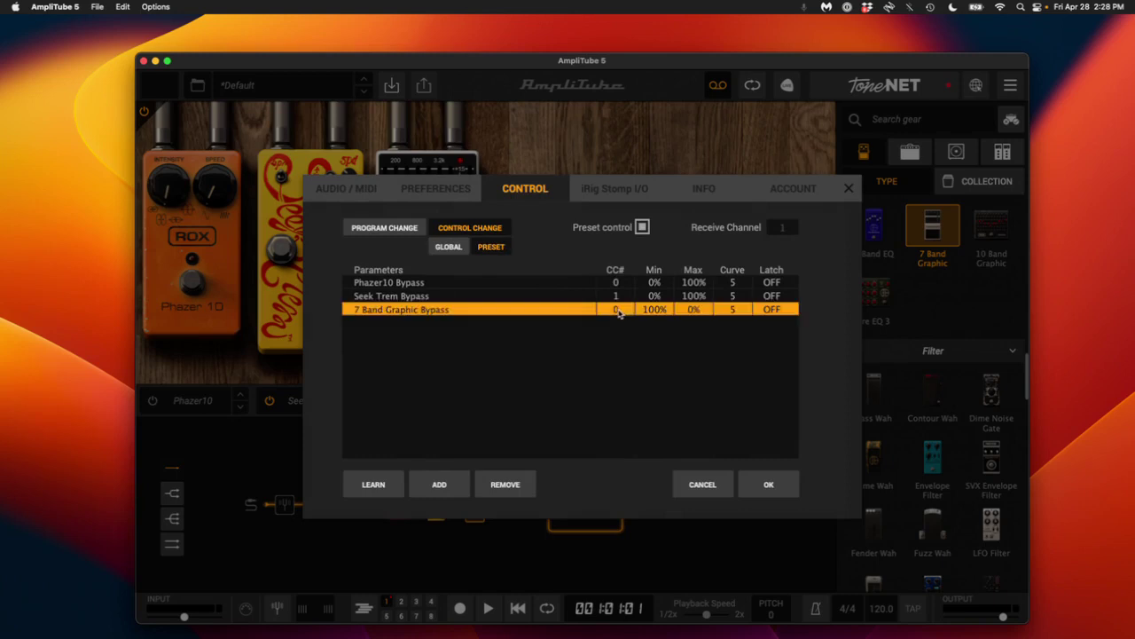
pyautogui.moveTo(616, 312); pyautogui.dragTo(618, 314)
pyautogui.press('super+Tab')
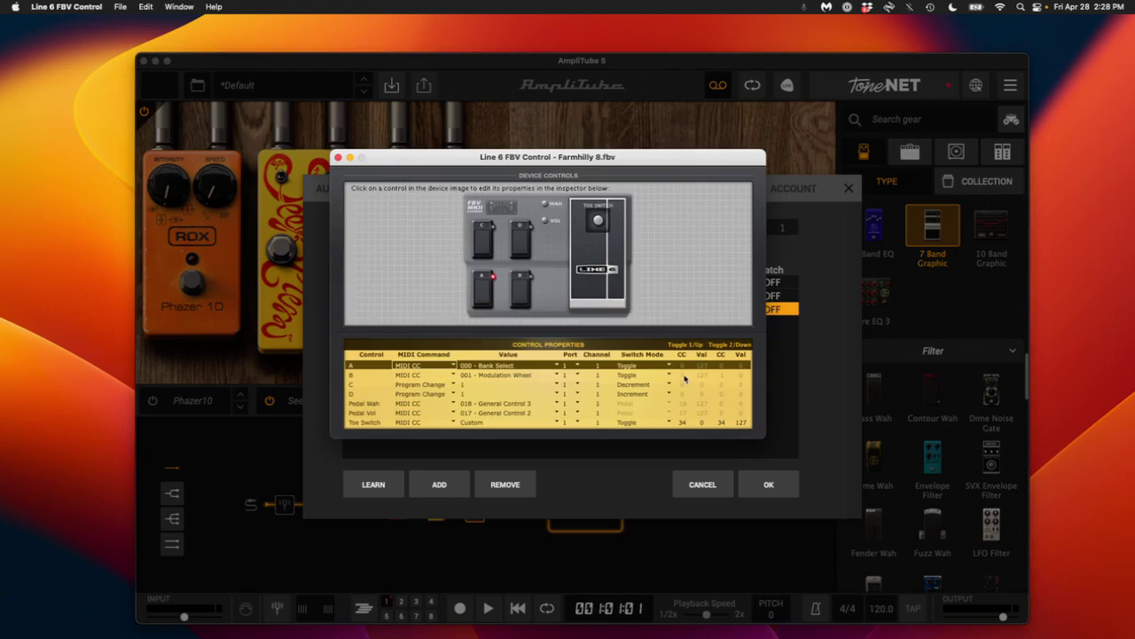
# - Check footswitch B's Modulation Wheel CC in FBV Control, then confirm AmpliTube's control settings
pyautogui.press('super+Tab')
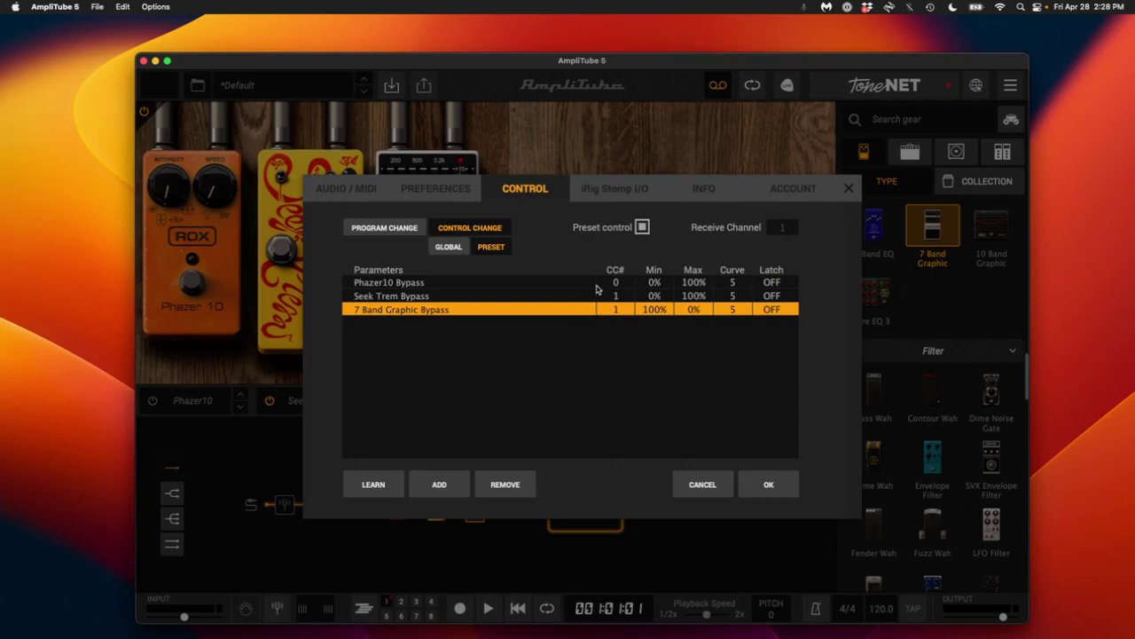
pyautogui.press('super+Tab')
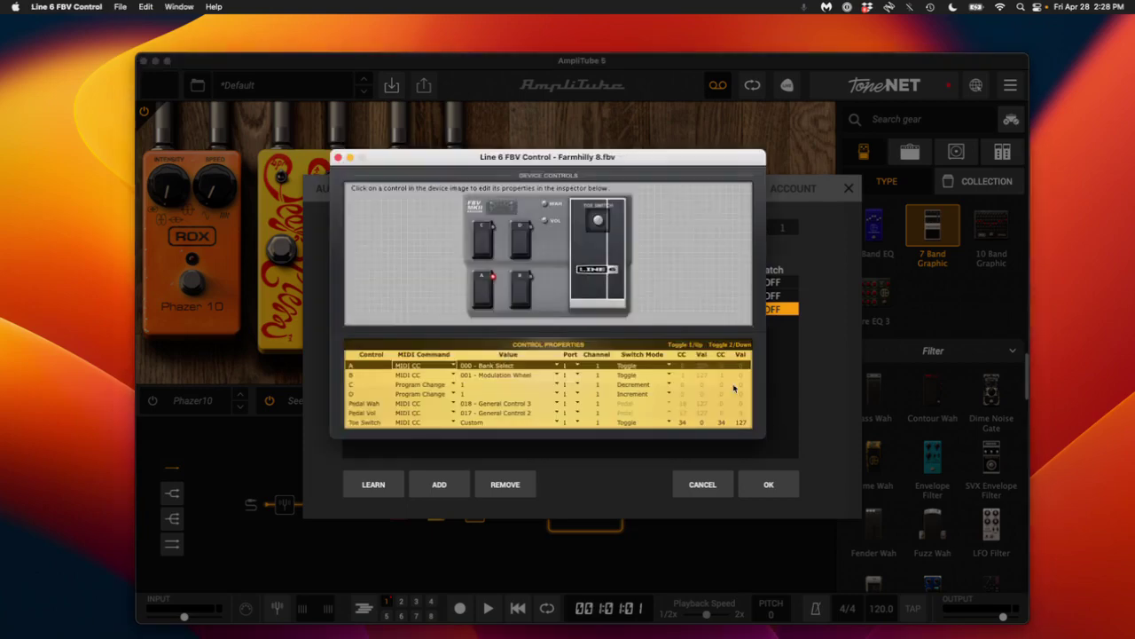
pyautogui.click(683, 378)
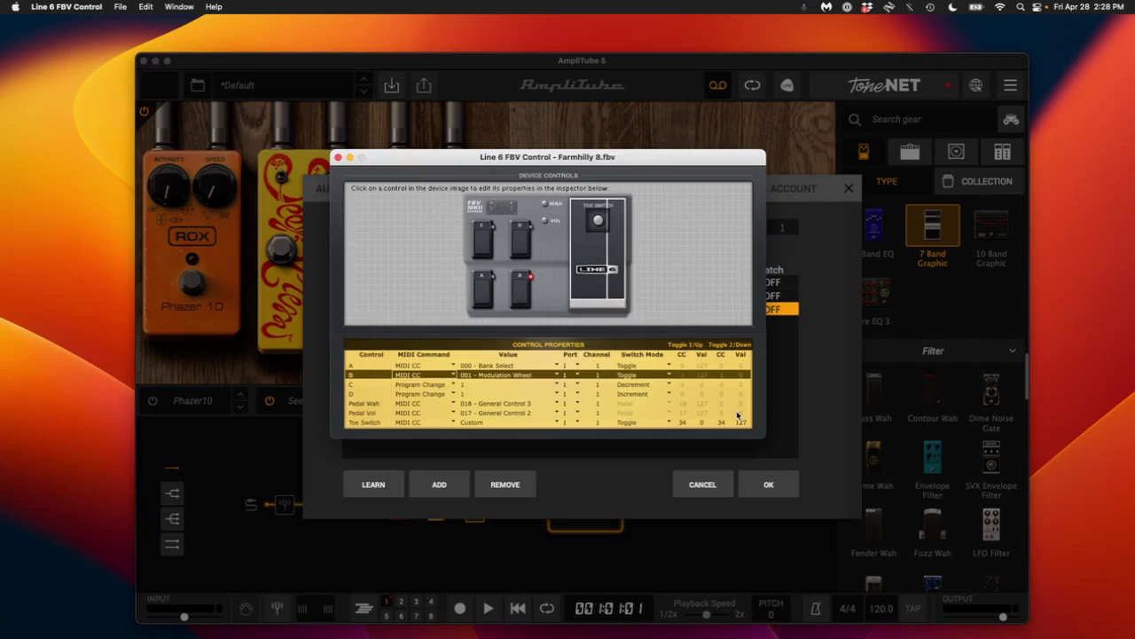
pyautogui.press('super+Tab')
pyautogui.click(766, 485)
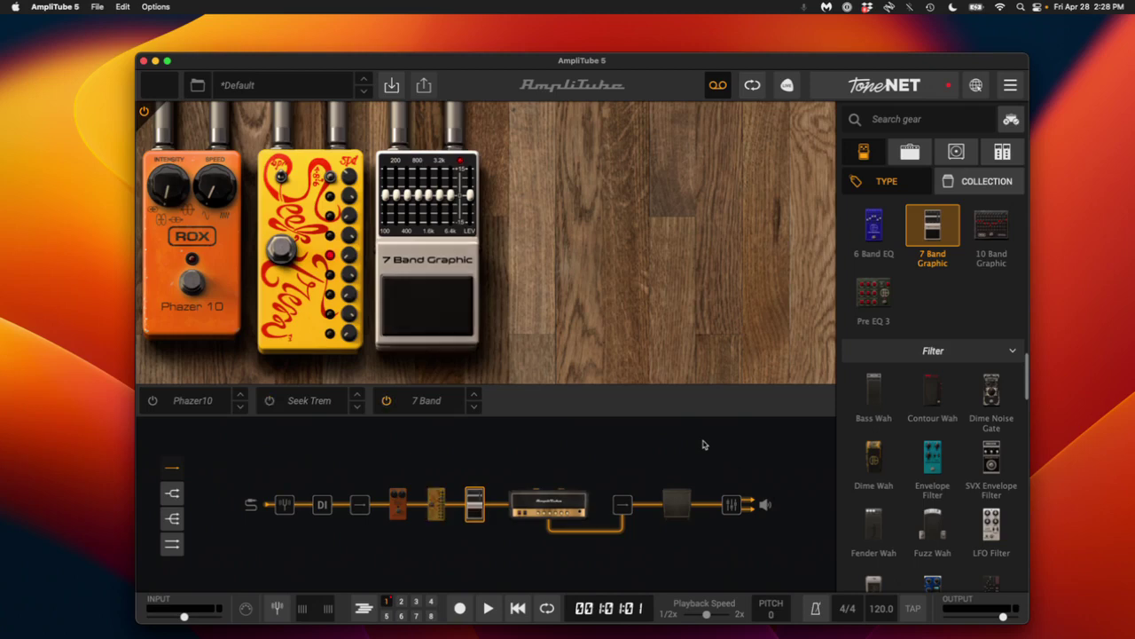
# - Give the 7 Band Graphic Bypass preset mapping a normal 0%–100% range and confirm
pyautogui.click(1009, 84)
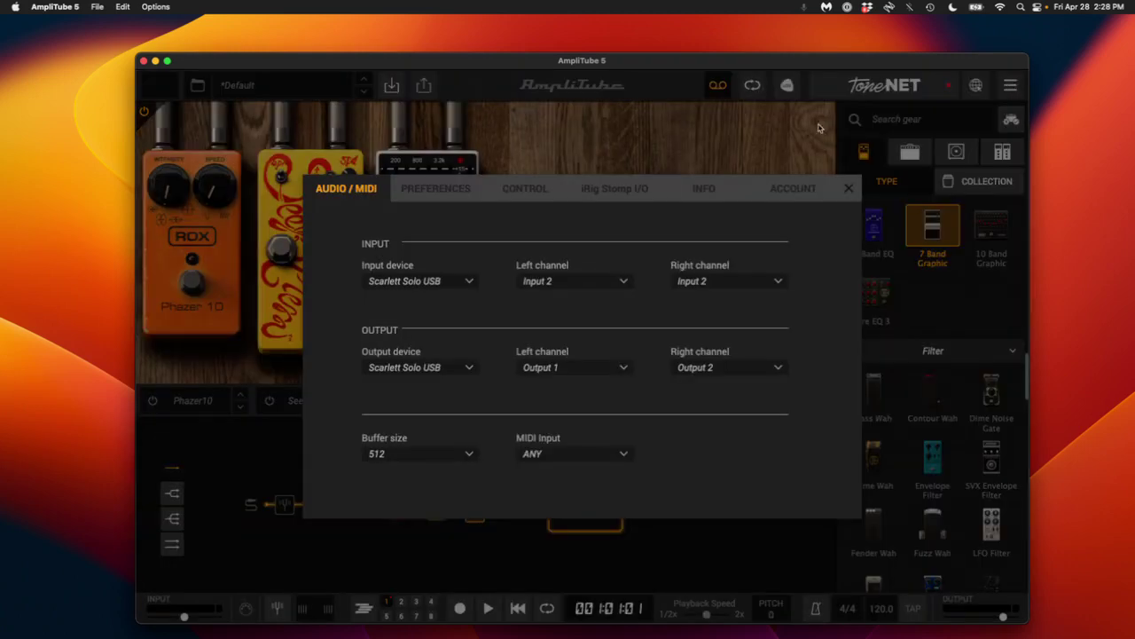
pyautogui.click(533, 187)
pyautogui.click(483, 229)
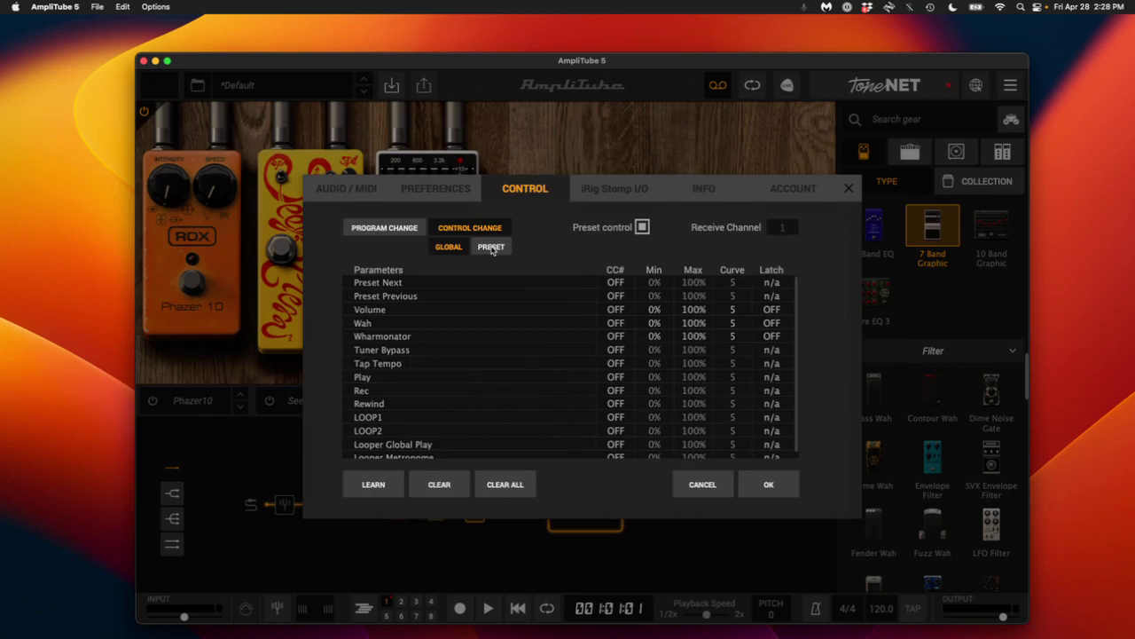
pyautogui.click(493, 249)
pyautogui.moveTo(657, 309); pyautogui.dragTo(696, 526)
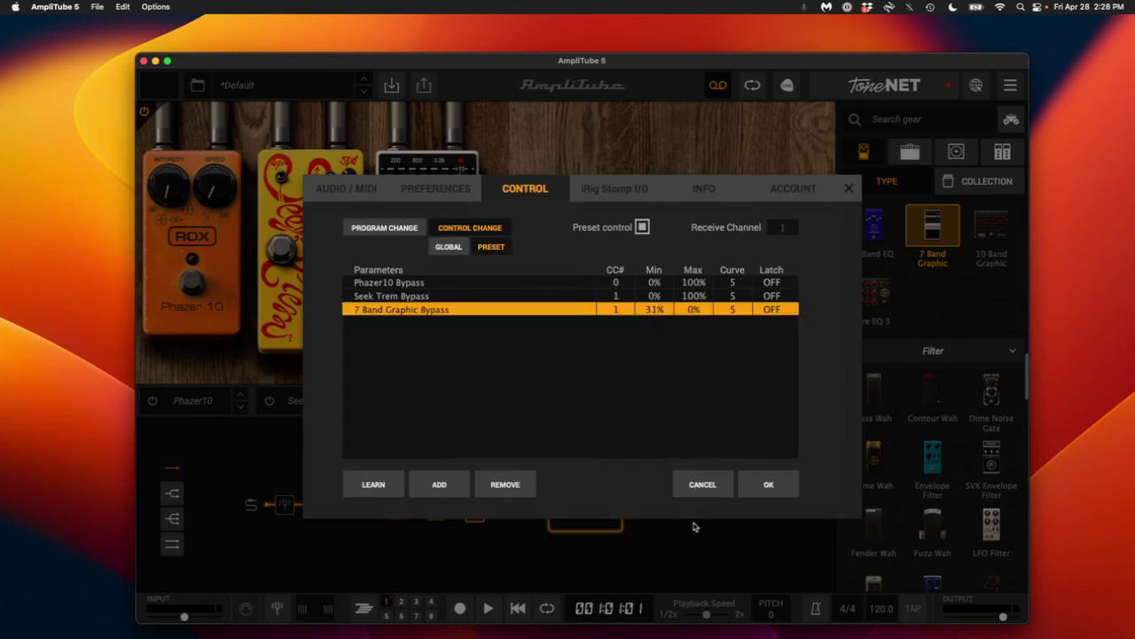
pyautogui.moveTo(708, 589); pyautogui.dragTo(718, 617)
pyautogui.moveTo(691, 309); pyautogui.dragTo(675, 27)
pyautogui.click(796, 492)
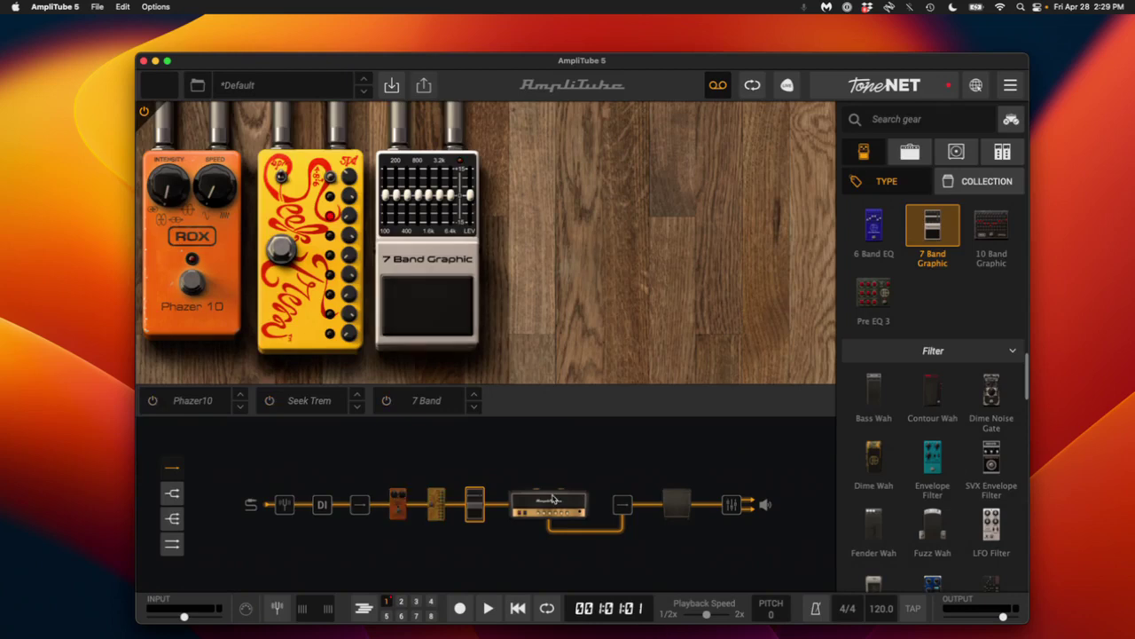
pyautogui.click(390, 88)
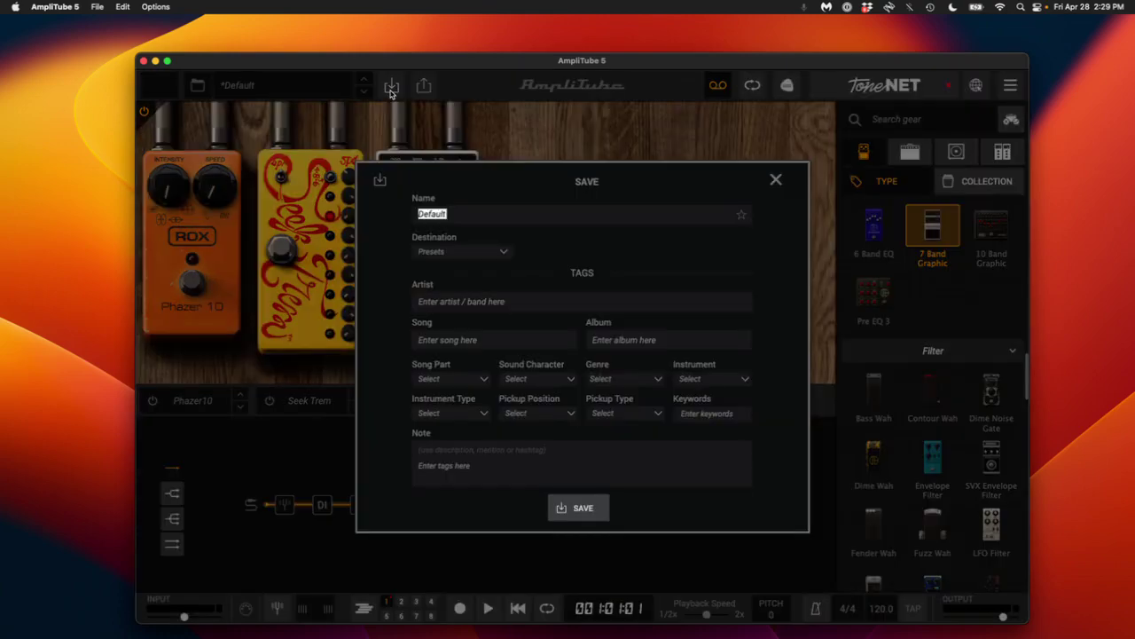
pyautogui.click(775, 182)
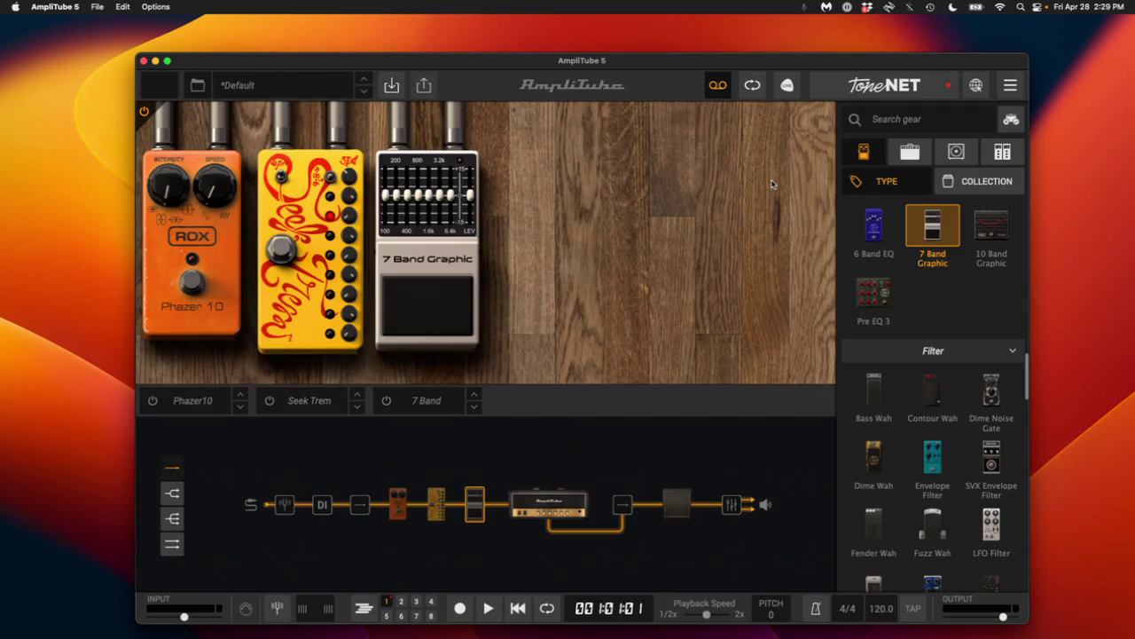
pyautogui.click(1010, 86)
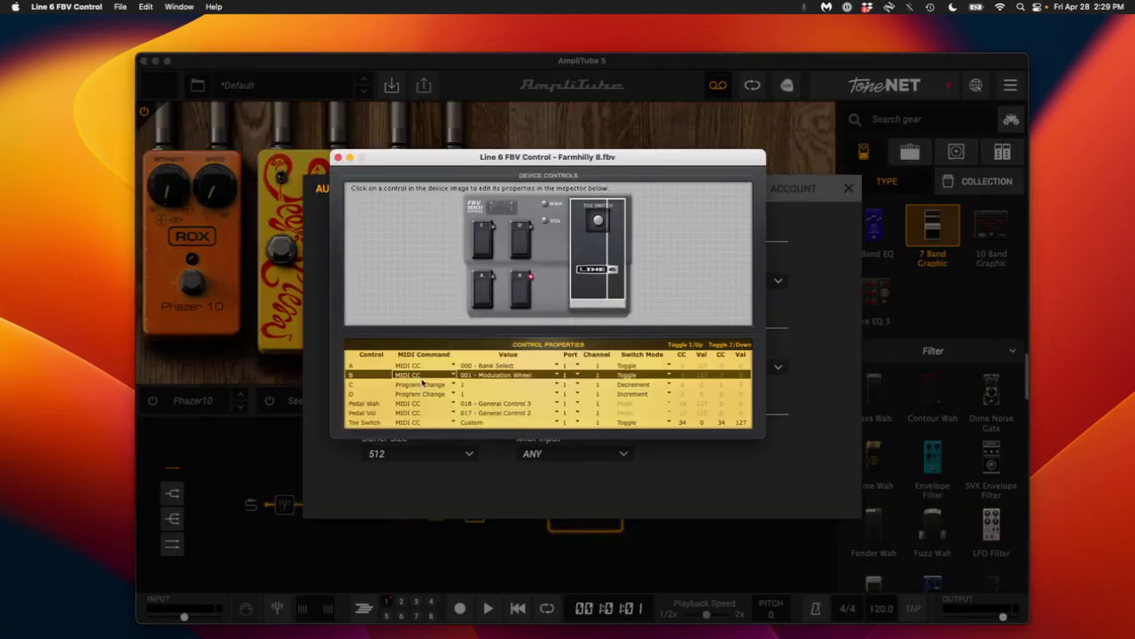
pyautogui.click(490, 237)
pyautogui.click(525, 240)
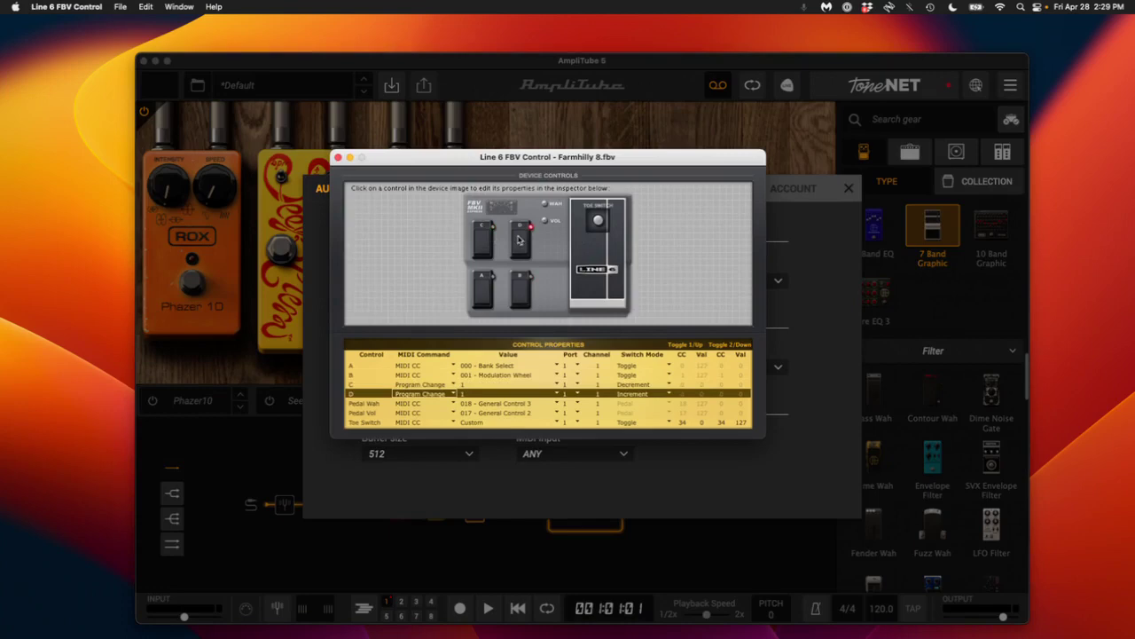
pyautogui.click(482, 243)
pyautogui.click(489, 286)
pyautogui.click(520, 291)
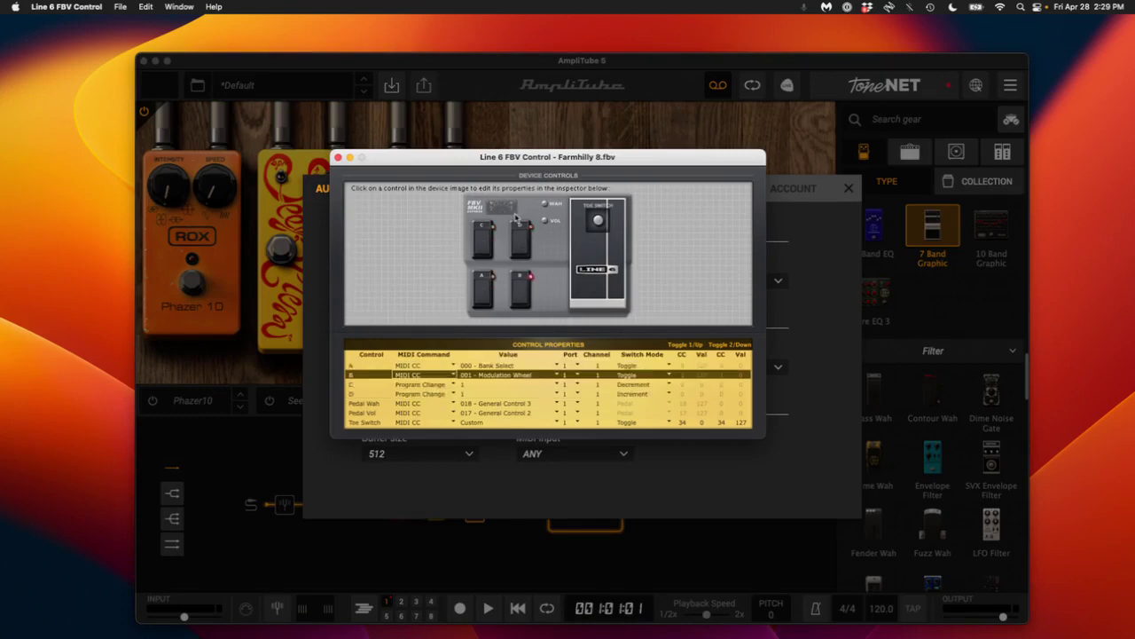
pyautogui.click(527, 241)
pyautogui.click(479, 247)
pyautogui.click(516, 251)
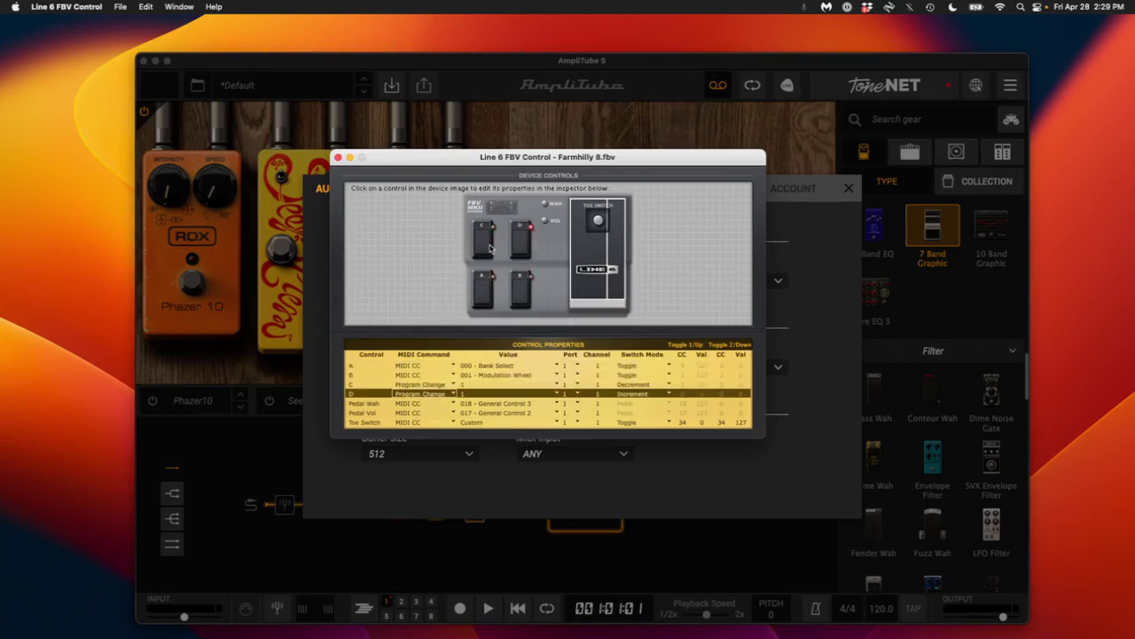
pyautogui.click(485, 249)
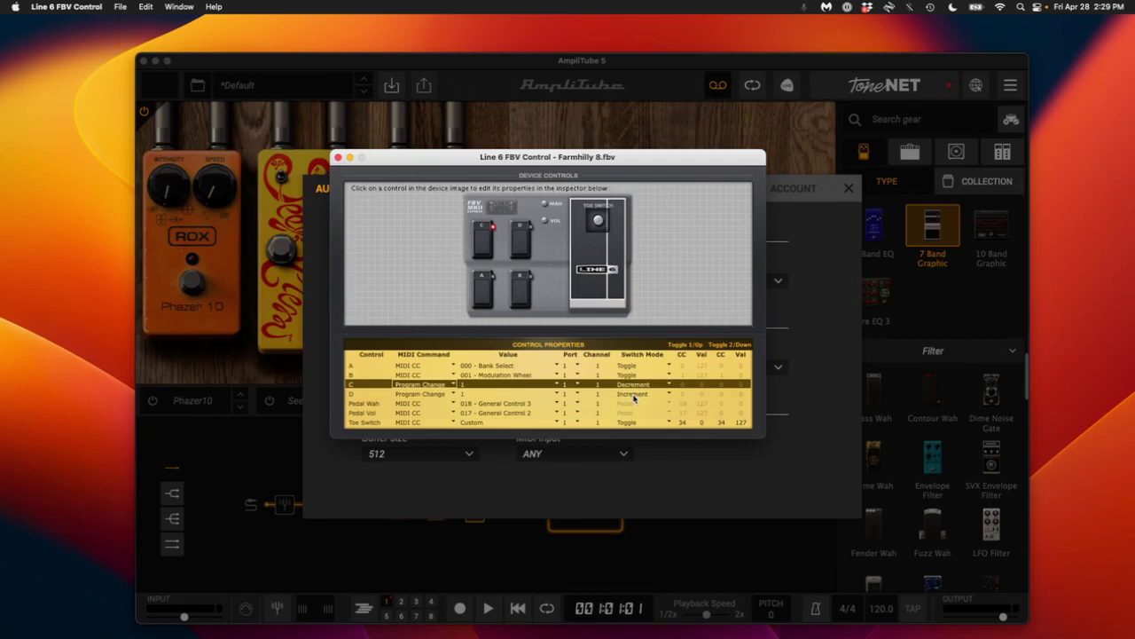
pyautogui.click(658, 472)
pyautogui.click(848, 188)
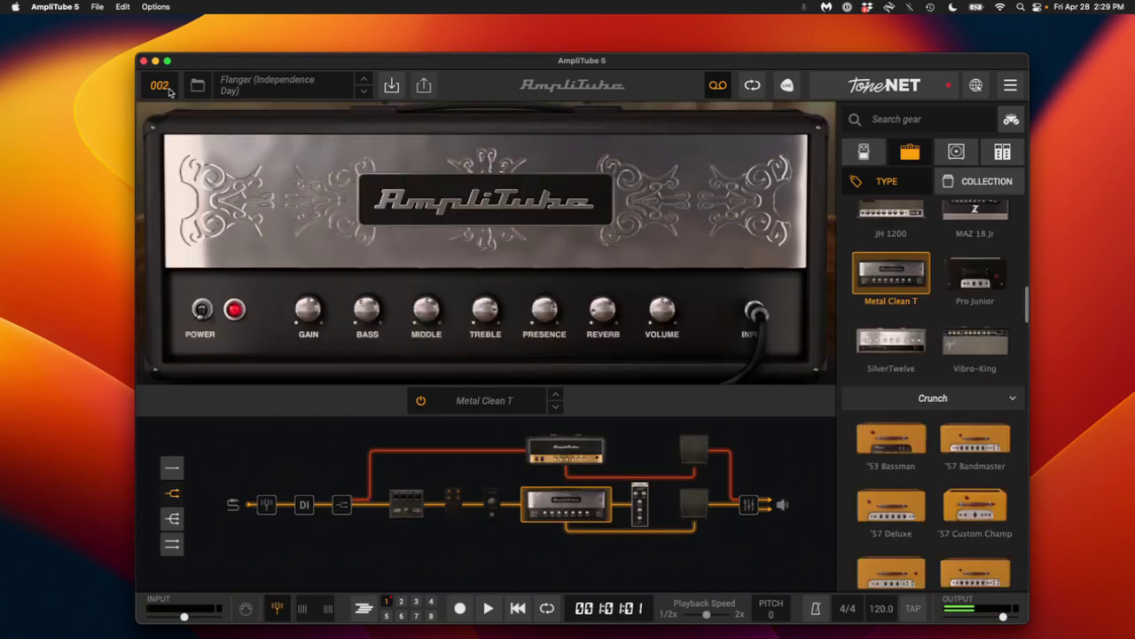
# - Step through presets 001–005 and settle on 002, Flanger (Independence Day)
pyautogui.scroll(1, 170, 91)
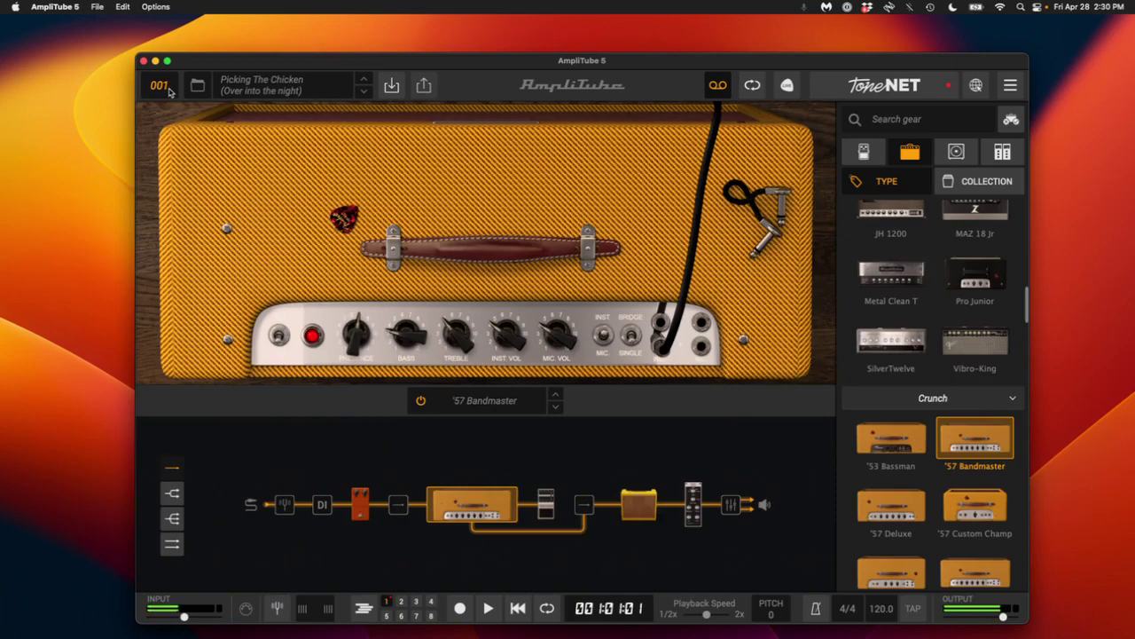
pyautogui.scroll(-1, 170, 91)
pyautogui.scroll(-1, 171, 91)
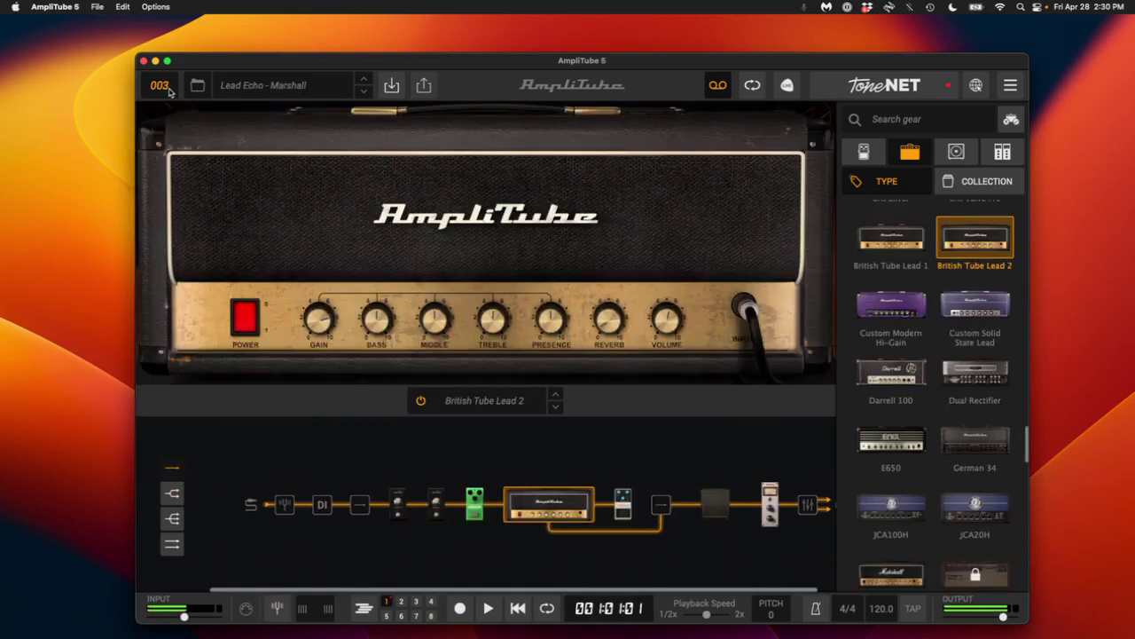
pyautogui.scroll(-1, 170, 91)
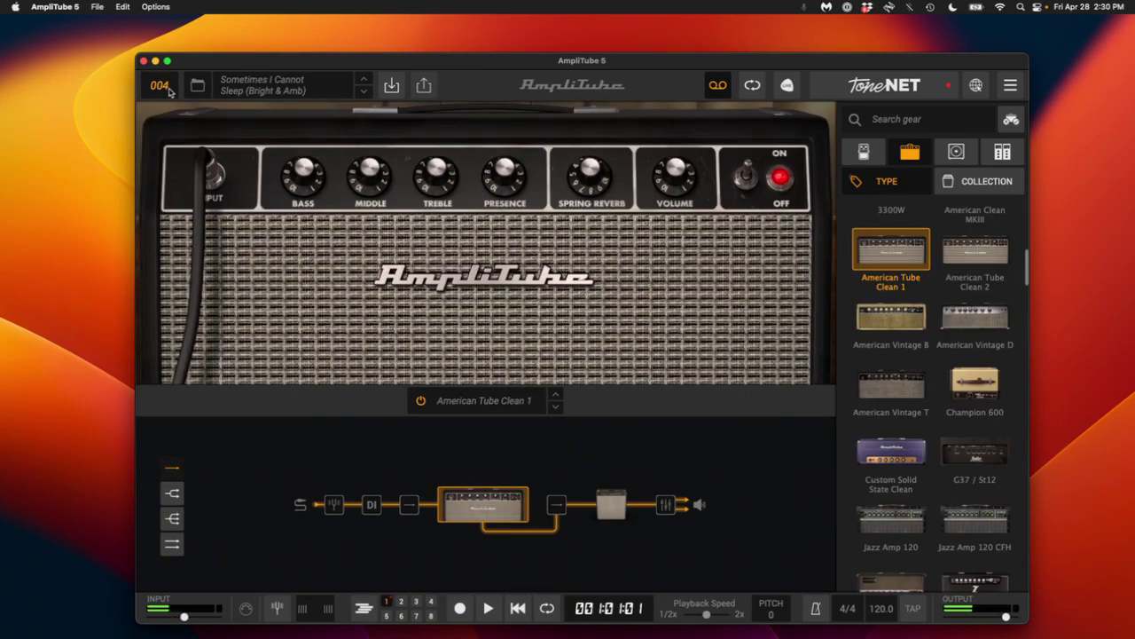
pyautogui.scroll(-1, 170, 92)
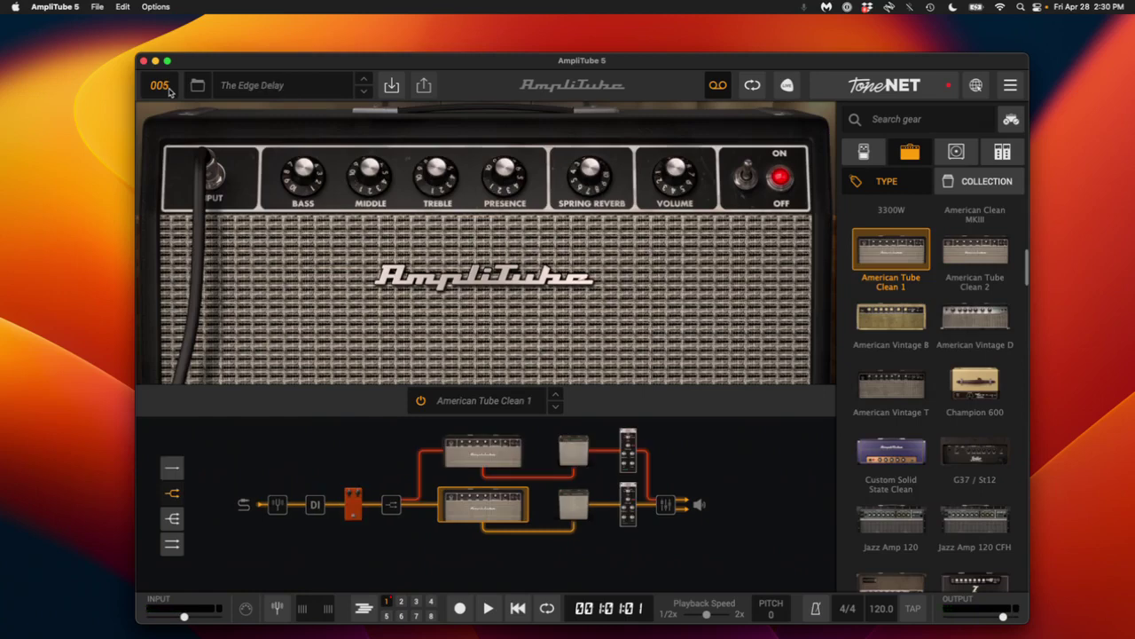
pyautogui.scroll(2, 171, 91)
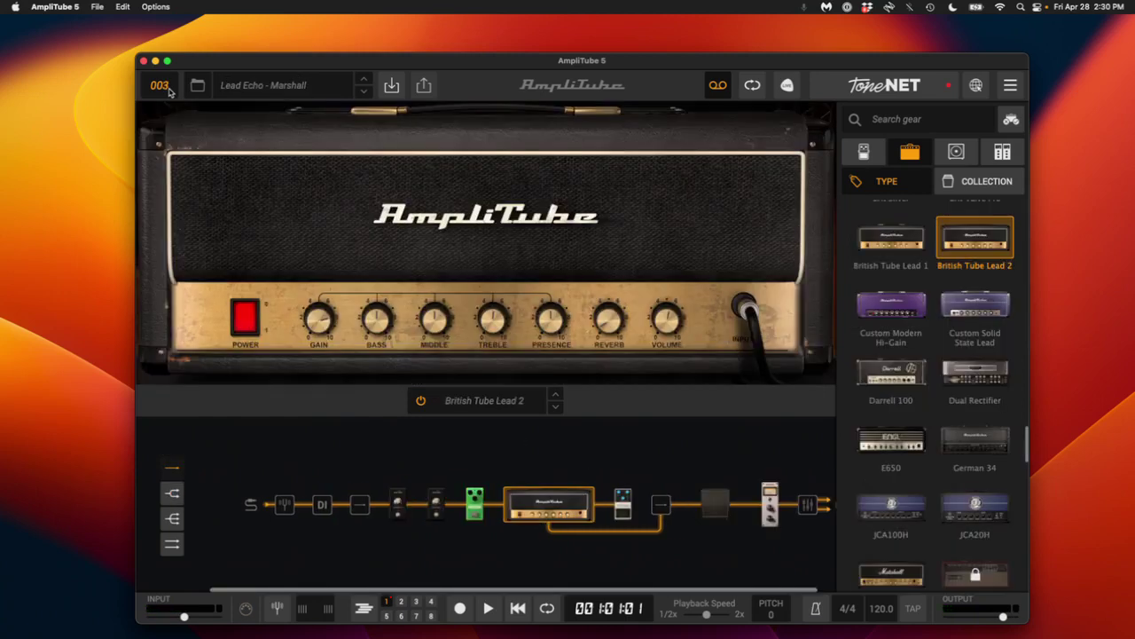
pyautogui.scroll(1, 170, 92)
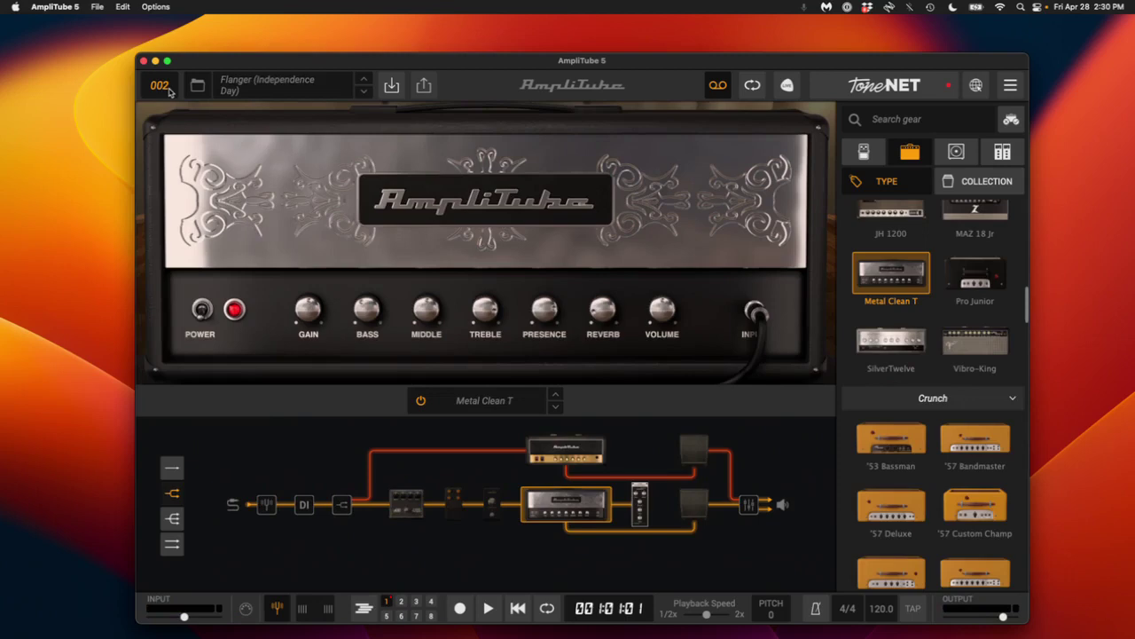